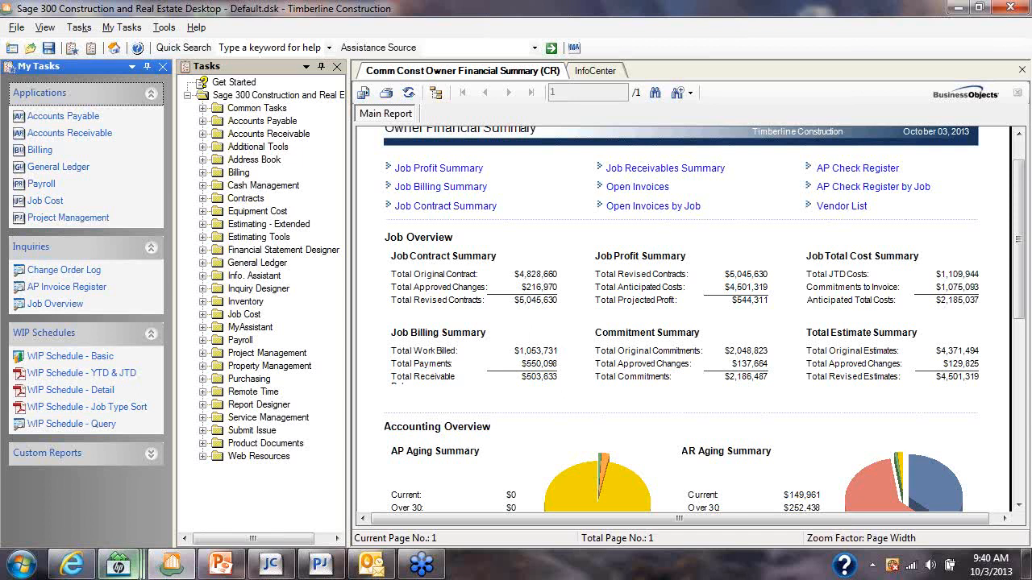
Review the JC WIP as of a Specific Date report in its open print preview and close it
mouse_move(119, 565)
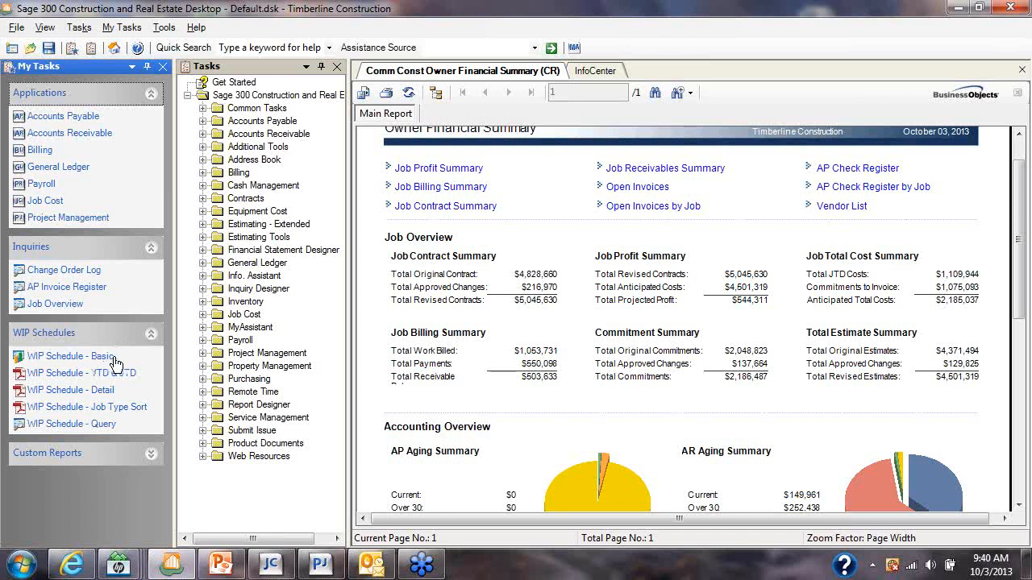
mouse_move(278, 569)
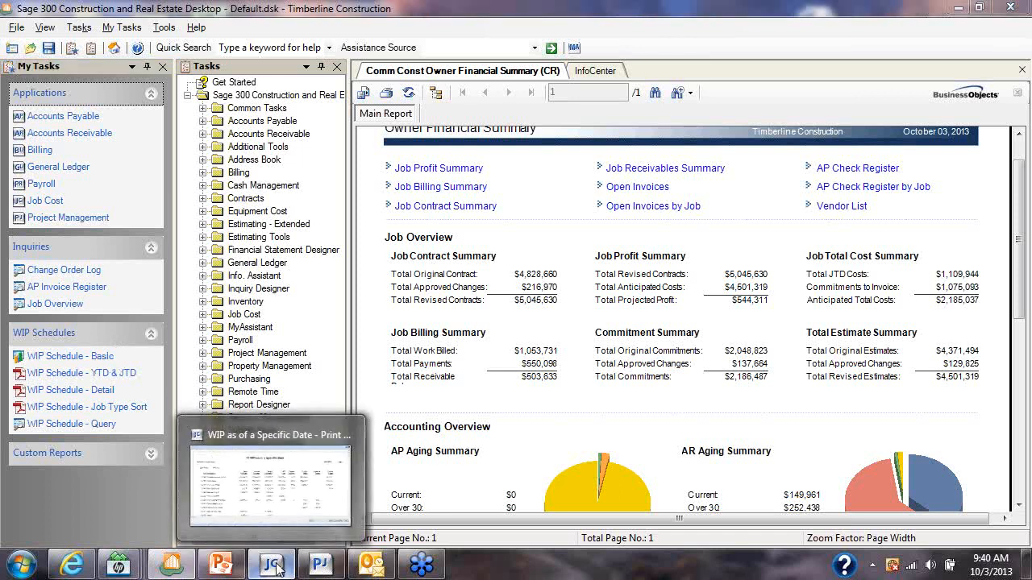
left_click(277, 569)
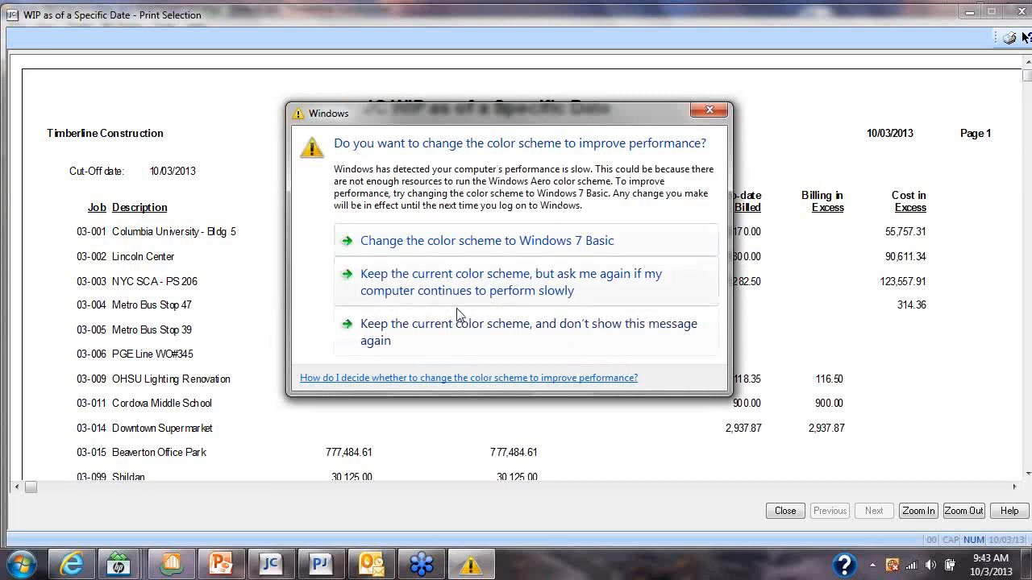
left_click(710, 111)
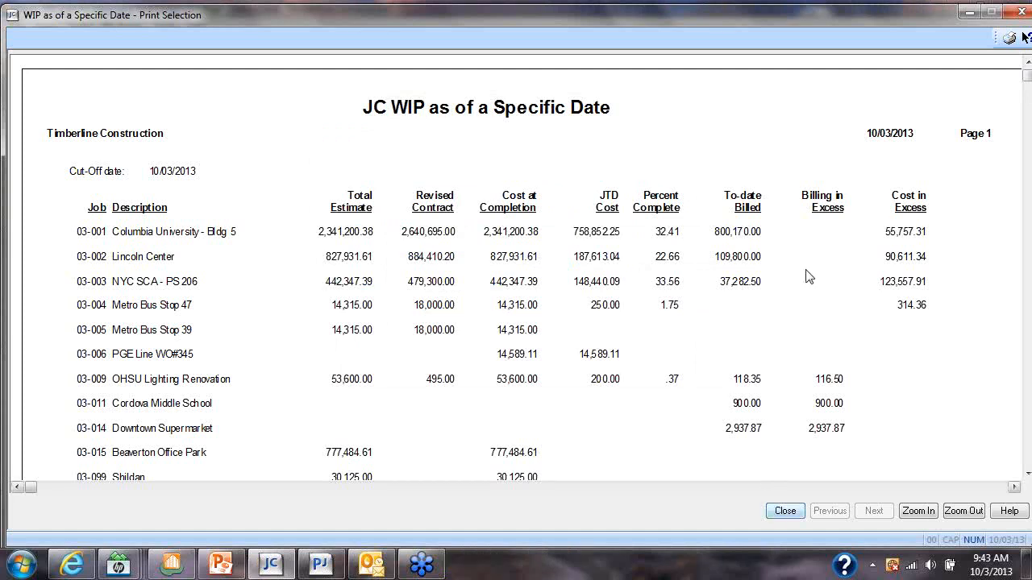
left_click(1021, 12)
left_click(478, 376)
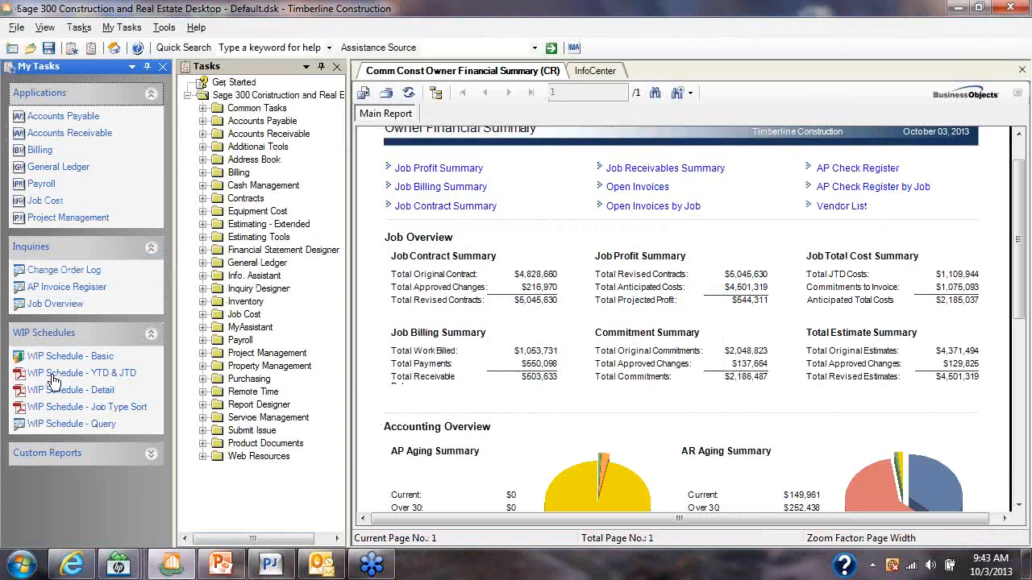
Examine the WIP Schedule - YTD & JTD sample at 100% across to the Costs In Excess column, and close it
left_click(58, 375)
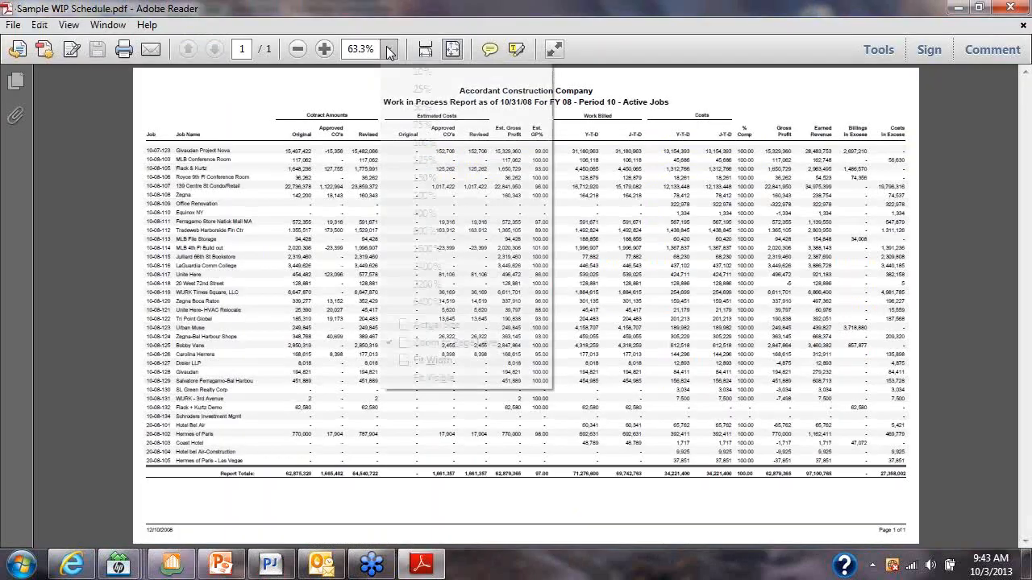
left_click(388, 49)
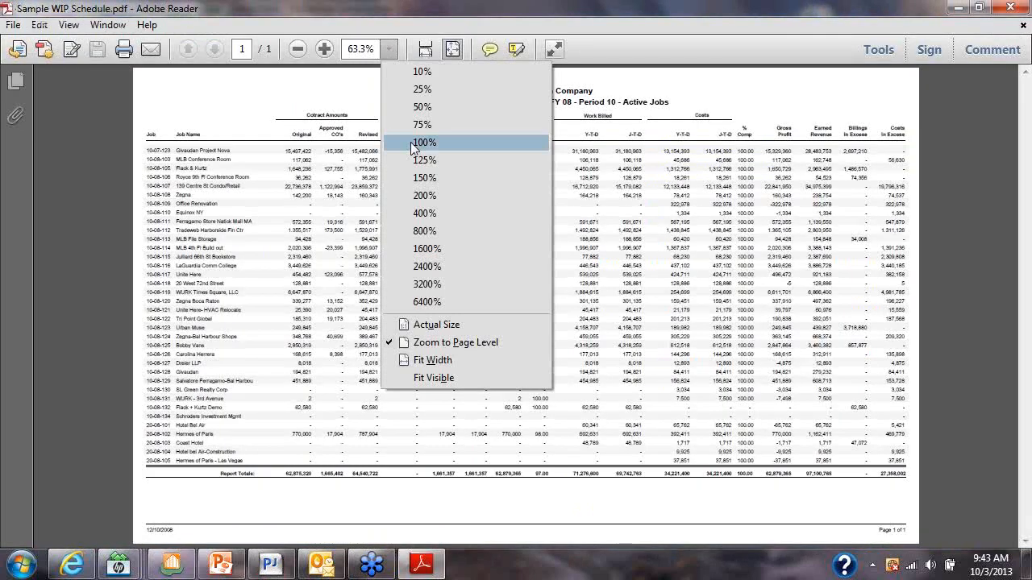
left_click(411, 142)
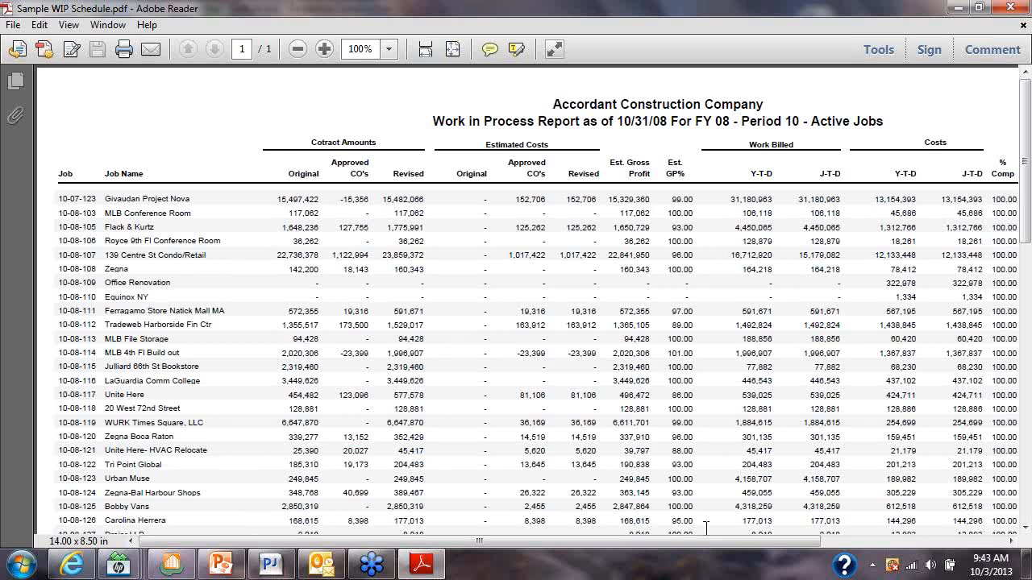
left_click_drag(679, 541, 863, 552)
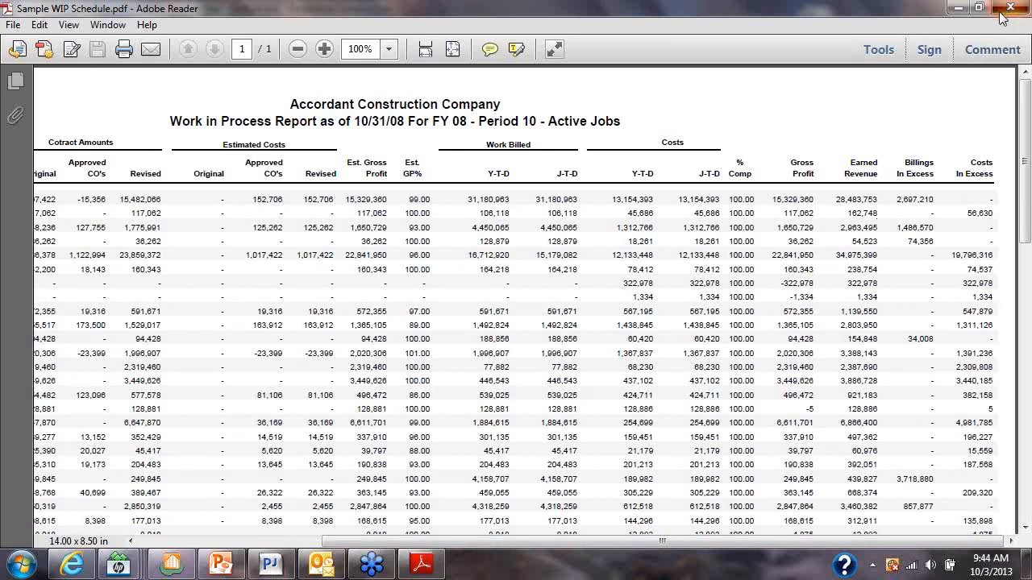
left_click(1002, 18)
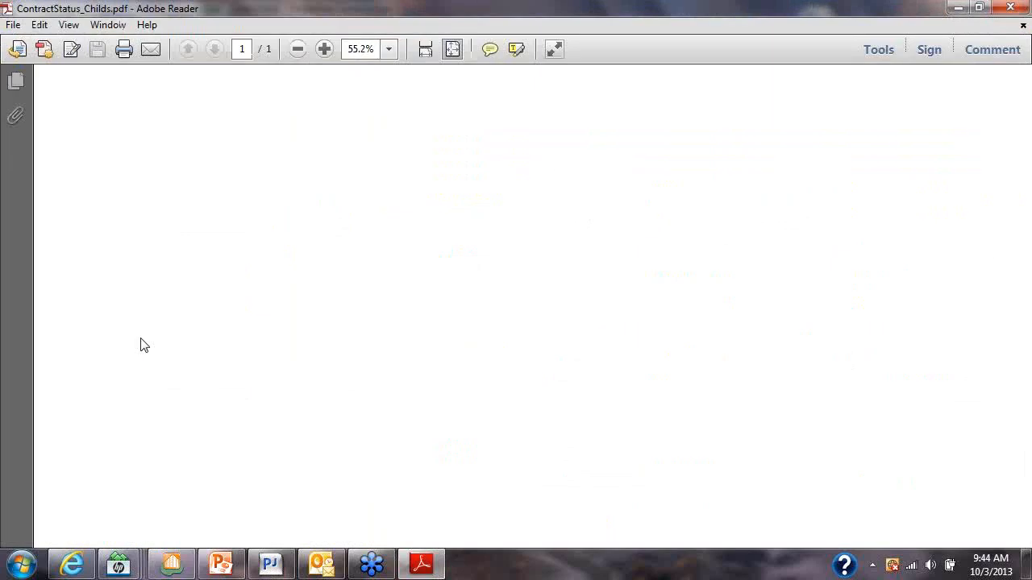
Examine the WIP Schedule - Detail contract status report at 100% across to its year-to-date columns, and close it
left_click(388, 49)
left_click(418, 149)
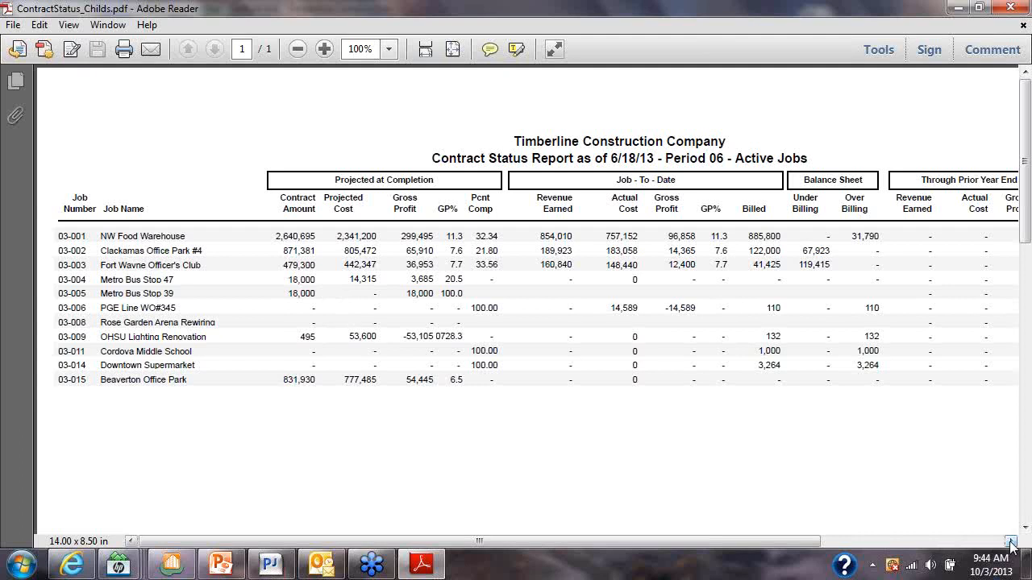
left_click_drag(1011, 542, 1013, 545)
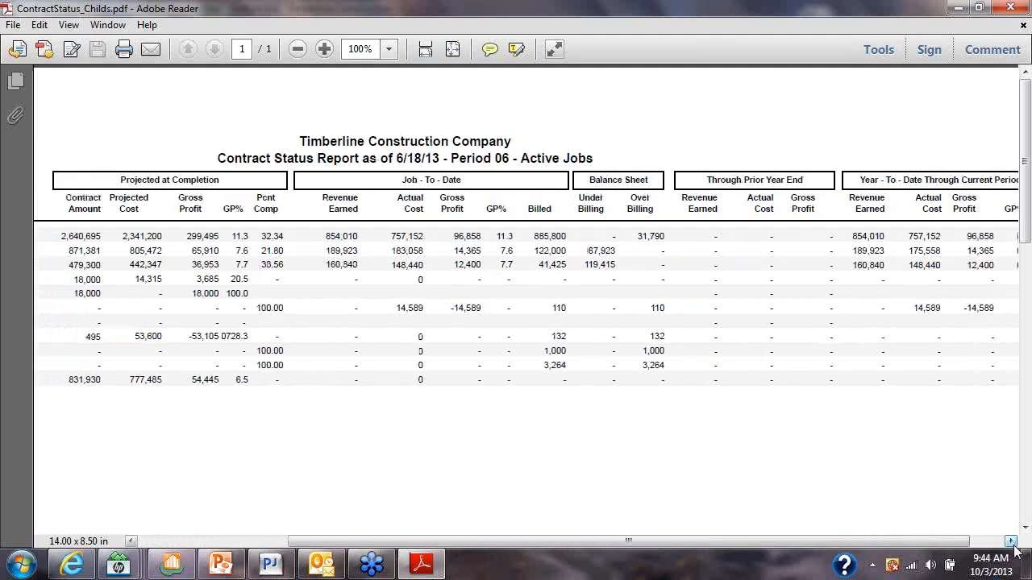
left_click_drag(1013, 548, 1014, 547)
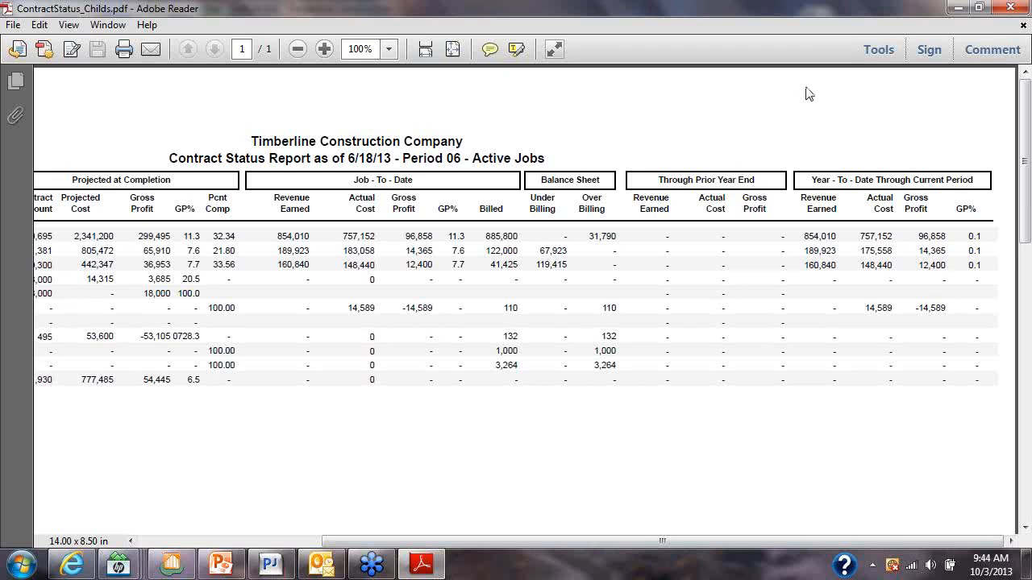
left_click(1012, 9)
Examine the department totals in the WIP report sorted by department at 150%, and close the report
left_click(389, 50)
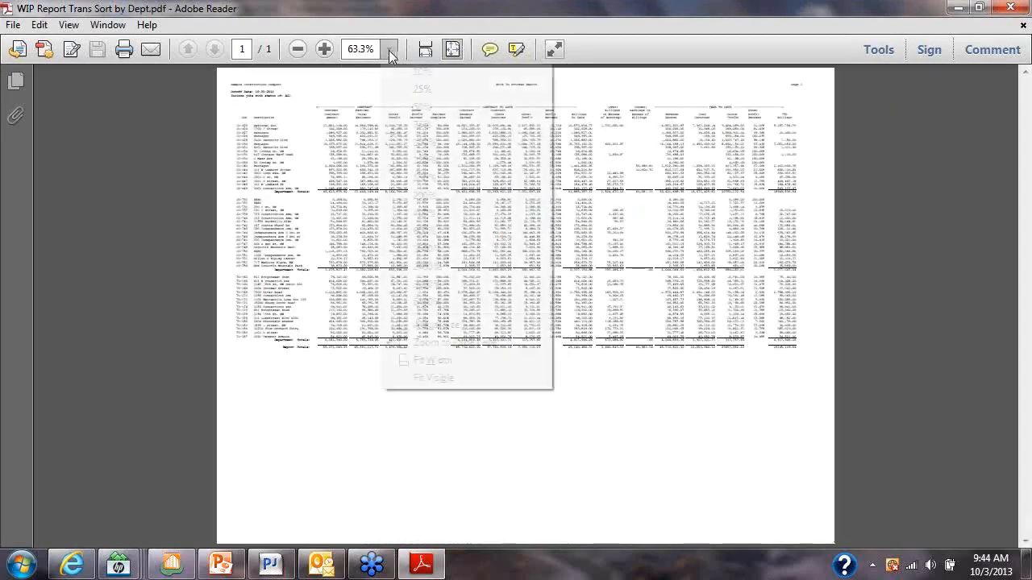
left_click(420, 145)
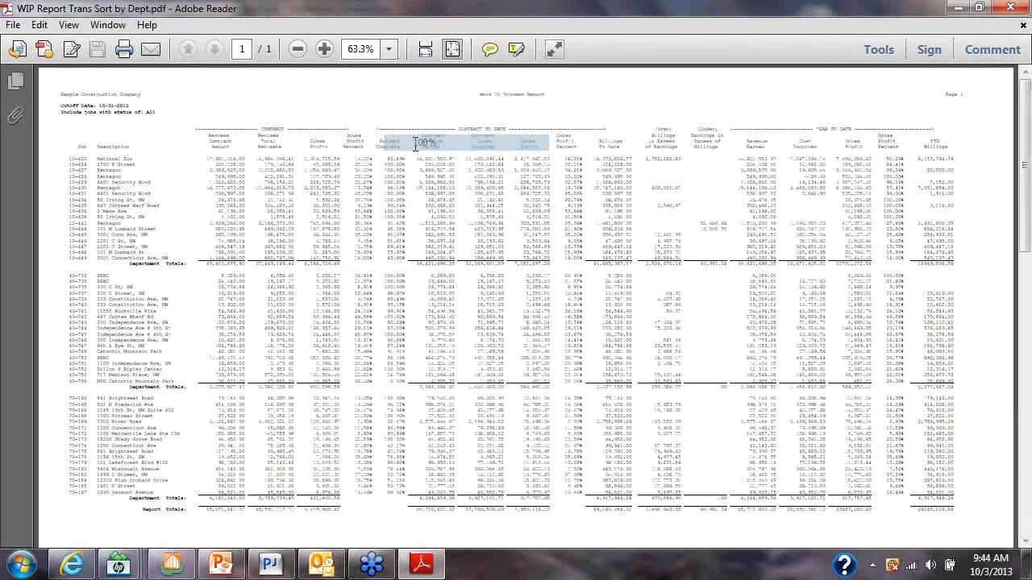
left_click(389, 50)
left_click(428, 177)
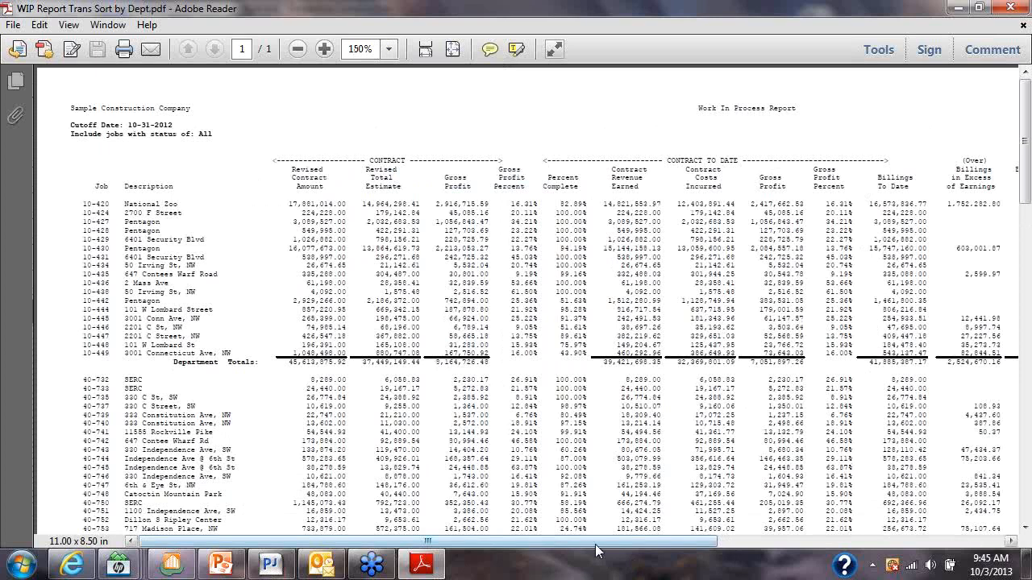
left_click_drag(595, 543, 594, 566)
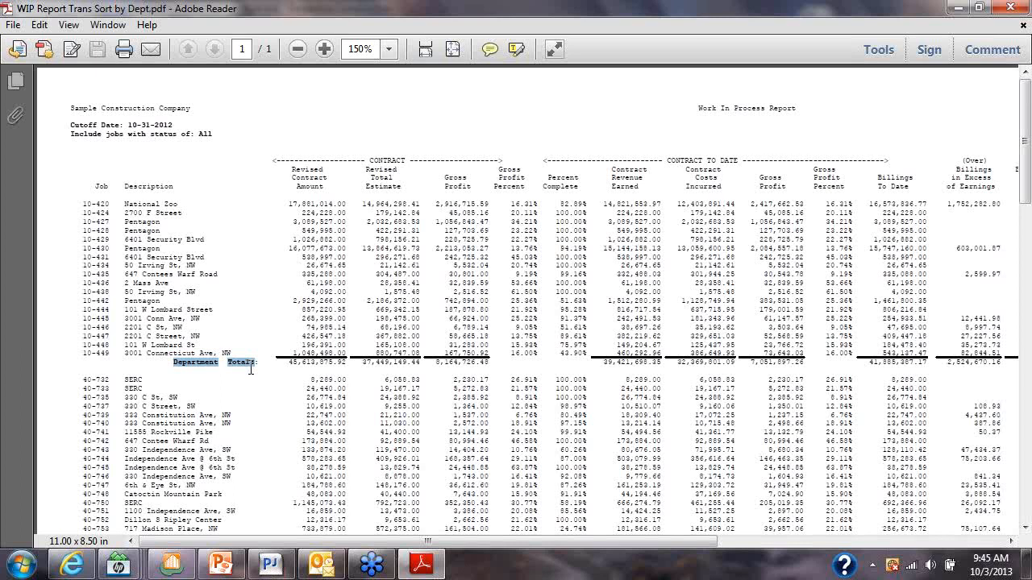
scroll(250, 369, "down", 1)
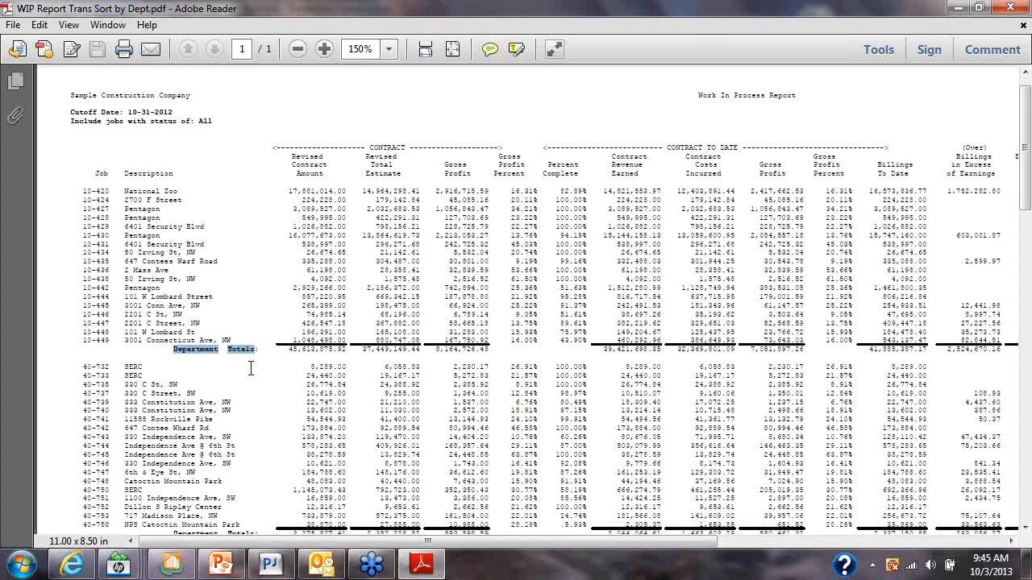
scroll(254, 373, "down", 1)
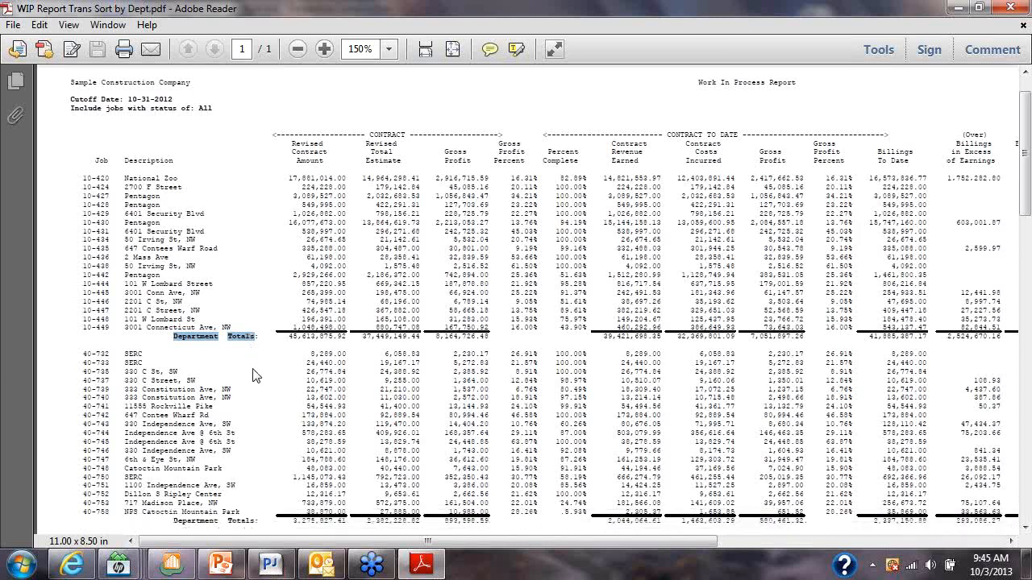
scroll(252, 376, "down", 5)
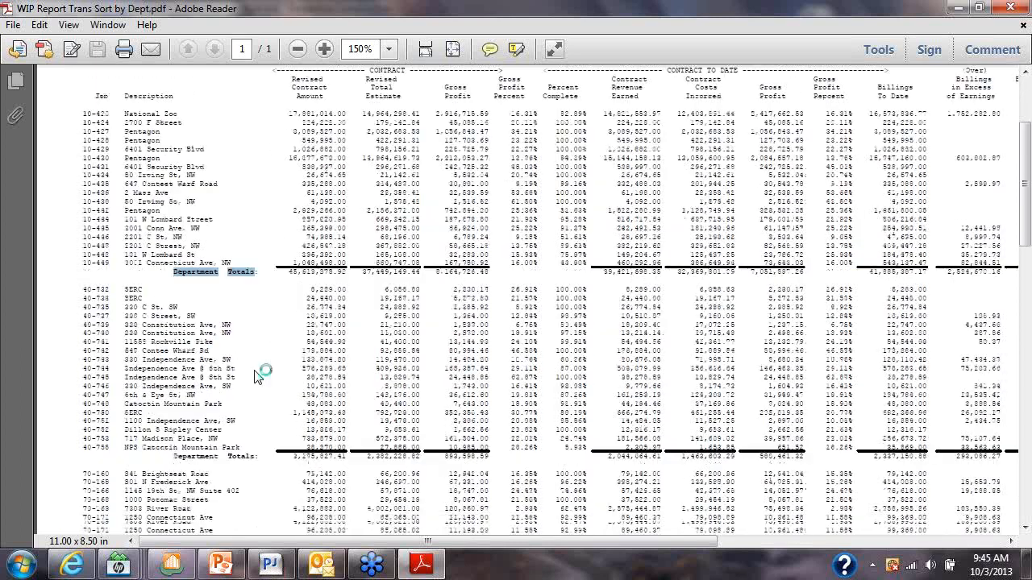
scroll(255, 377, "down", 8)
scroll(317, 367, "up", 14)
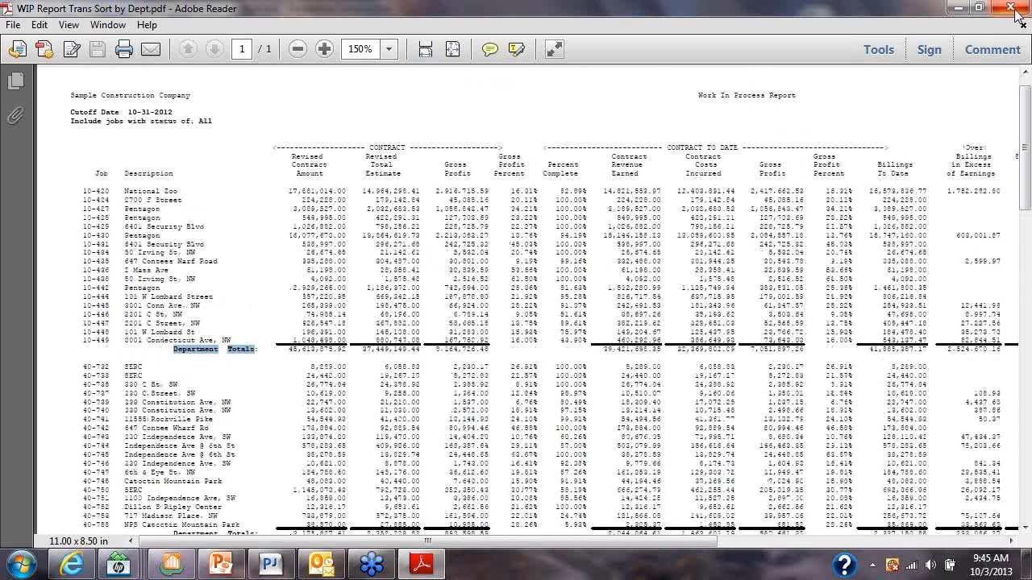
left_click(1015, 10)
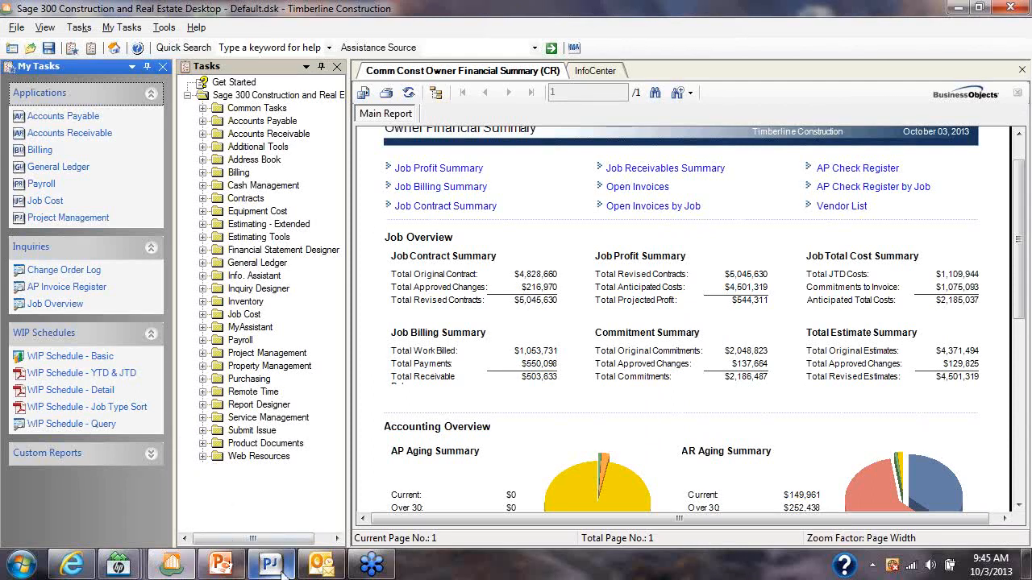
Switch to the WIP Review inquiry and inspect job 03-001's estimated costs, job to date cost, percent complete and revenue earned
mouse_move(276, 573)
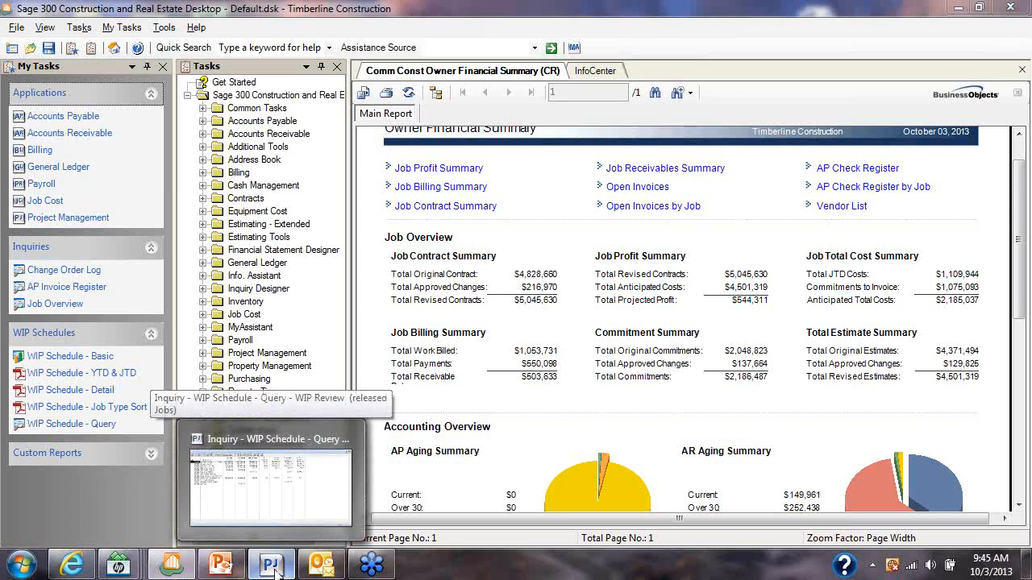
left_click(275, 569)
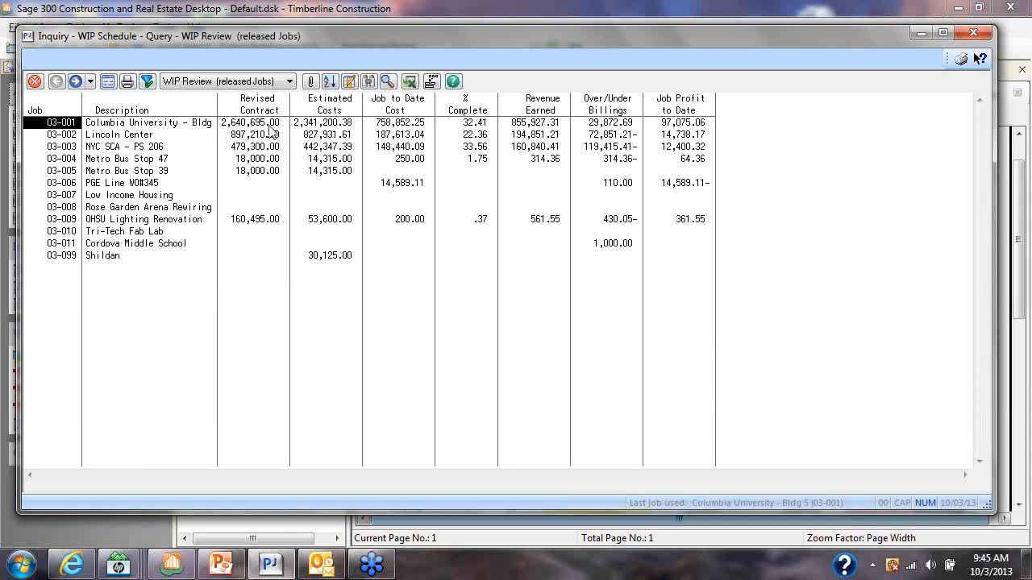
left_click(402, 125)
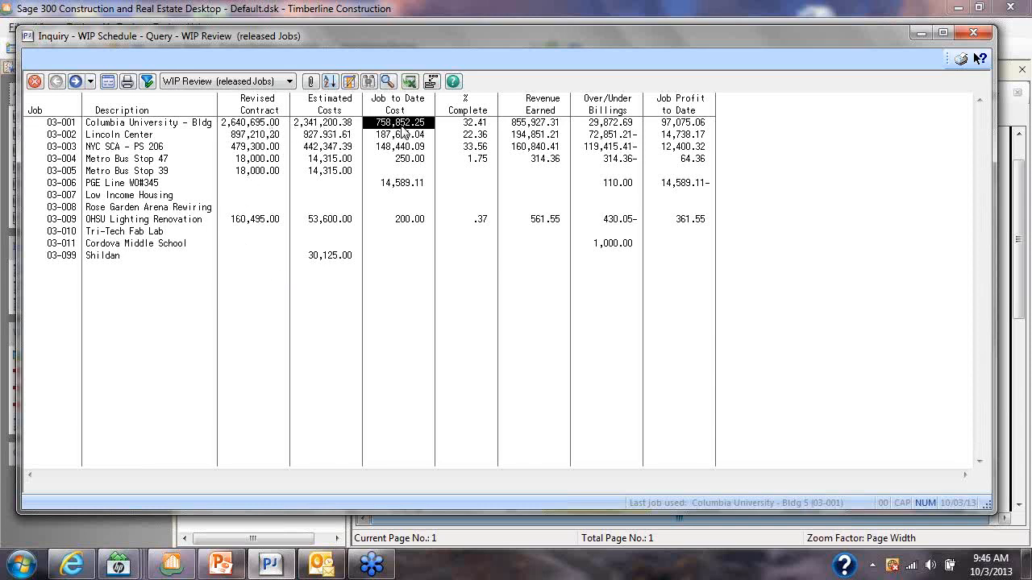
left_click(475, 124)
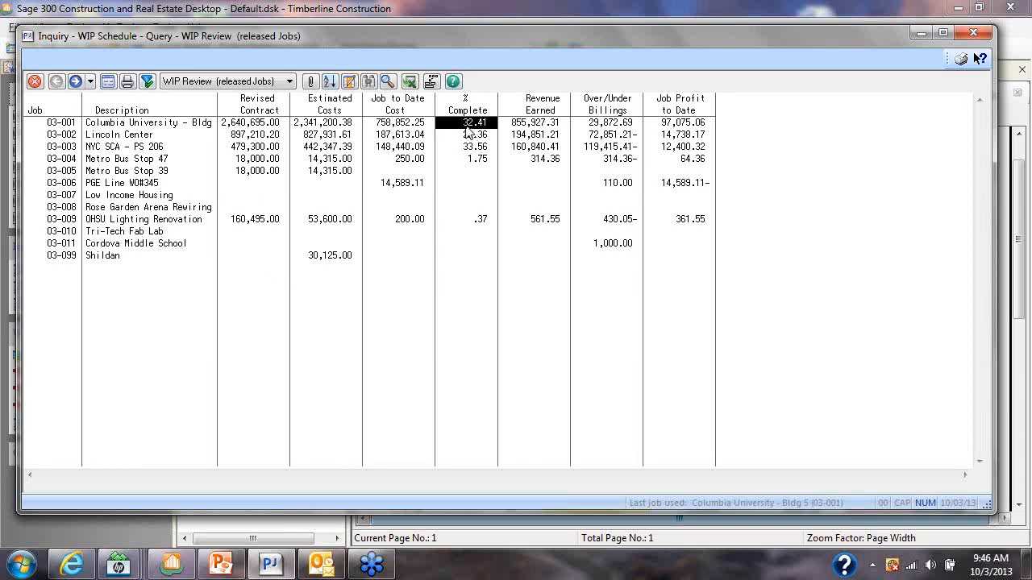
left_click(409, 125)
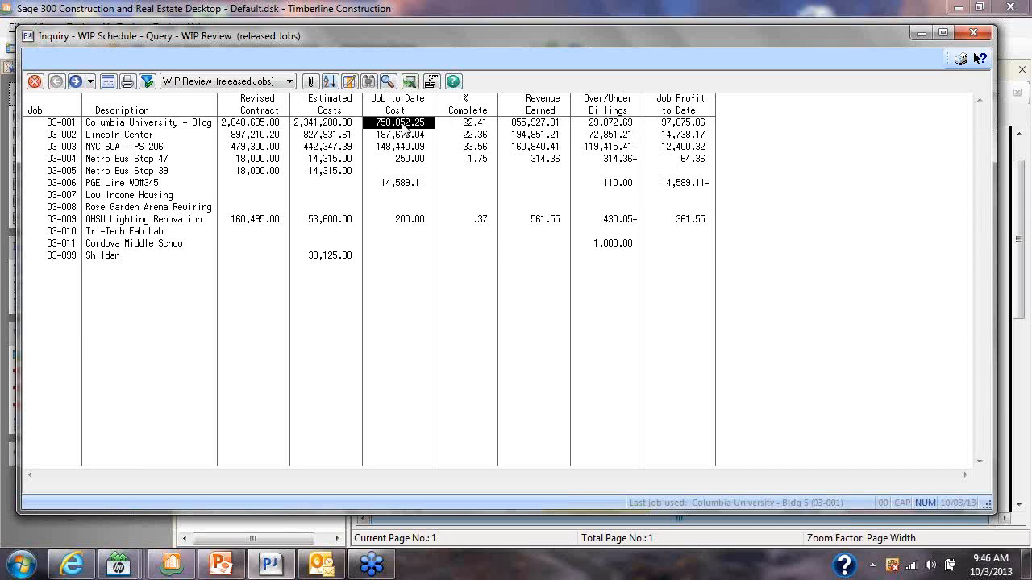
left_click(329, 127)
left_click(472, 129)
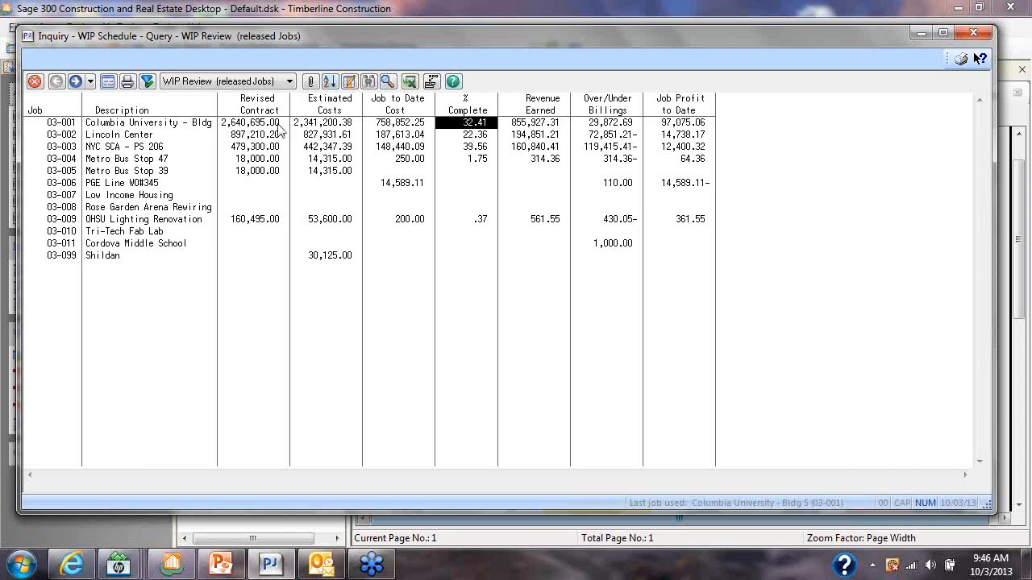
left_click(526, 123)
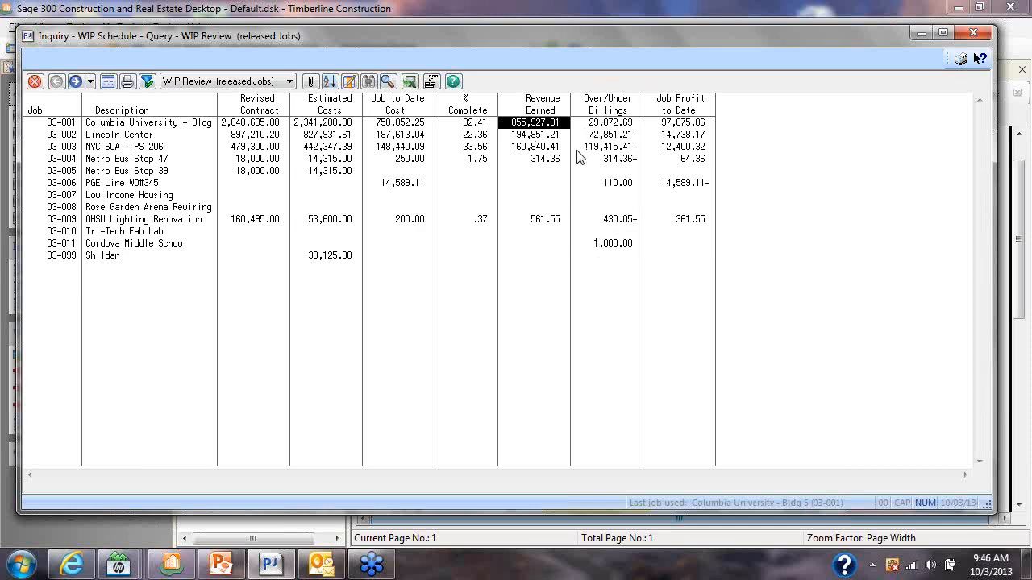
Add a JTD Work Billed column from the JC - Job record after the Revenue Earned column
double_click(556, 108)
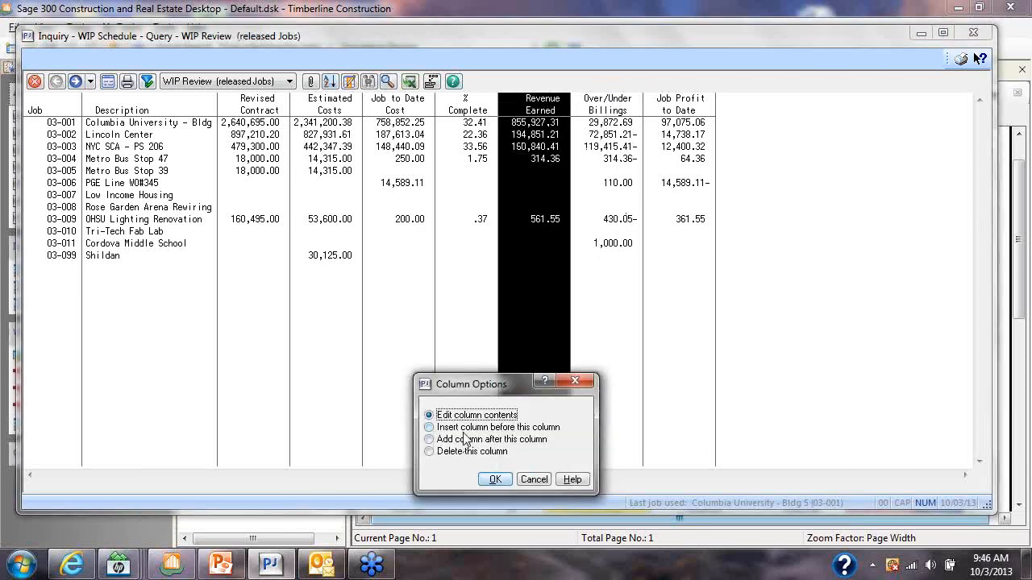
left_click(494, 479)
left_click(370, 449)
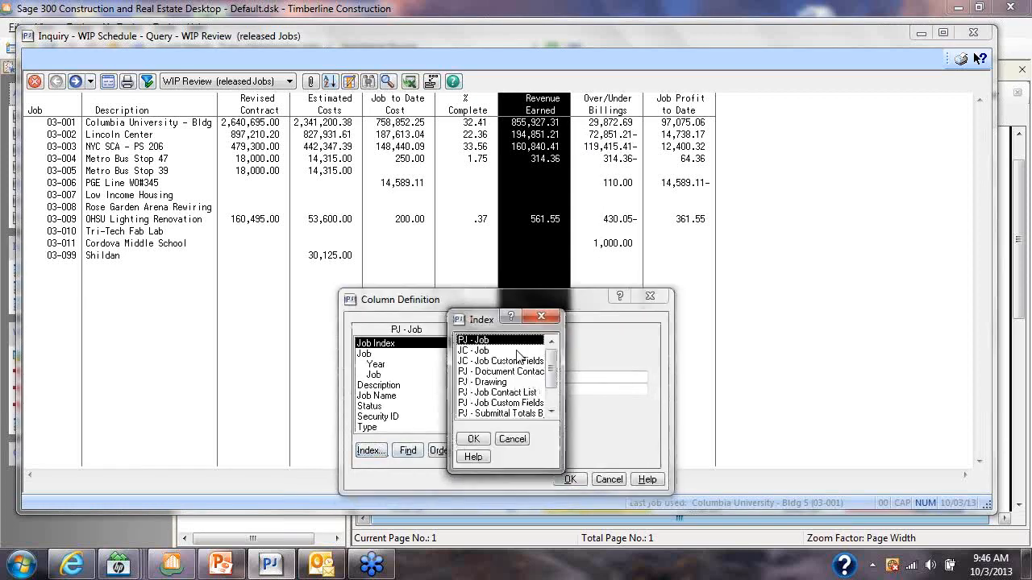
left_click(487, 352)
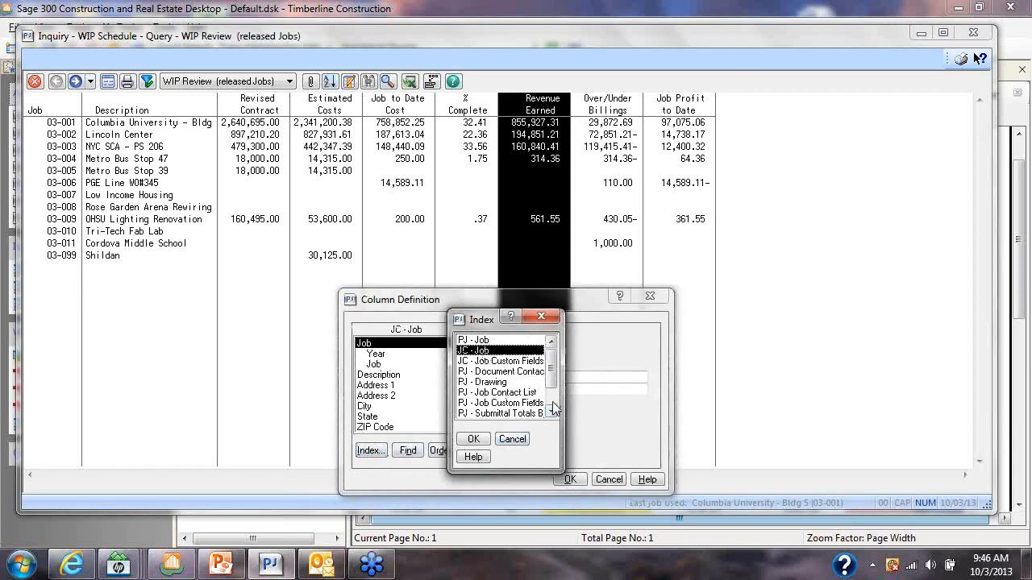
double_click(487, 353)
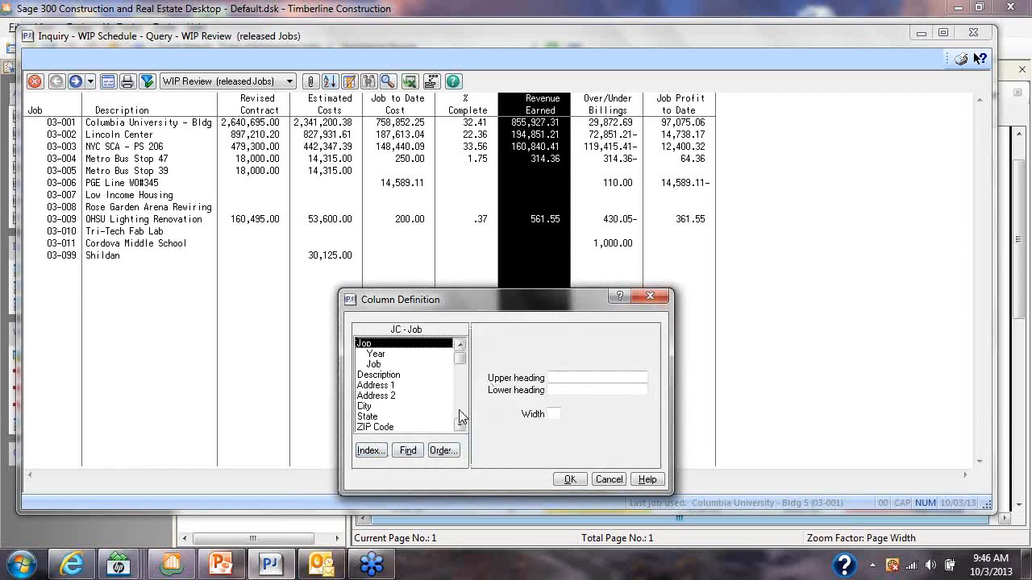
scroll(463, 416, "down", 15)
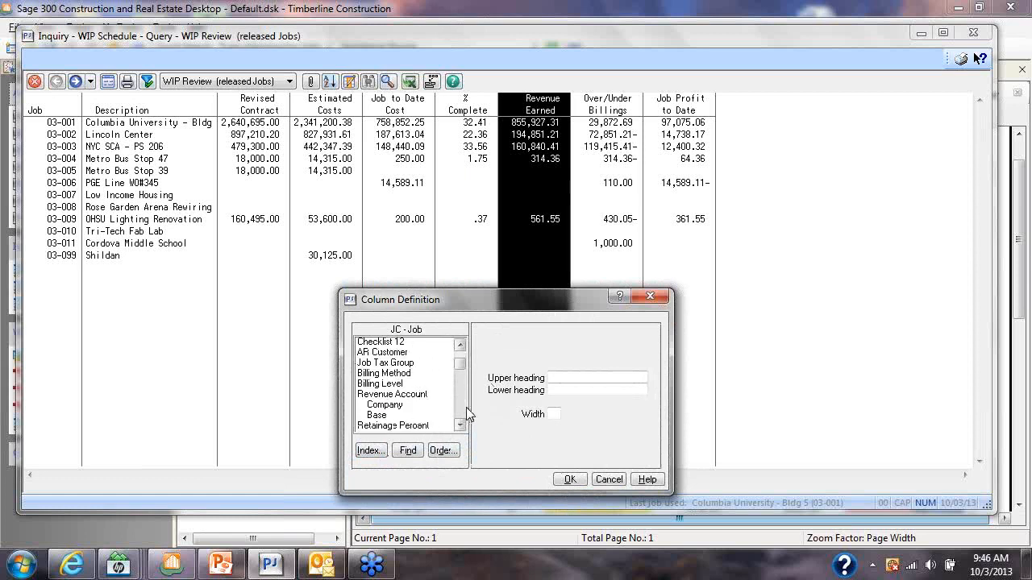
scroll(466, 413, "down", 15)
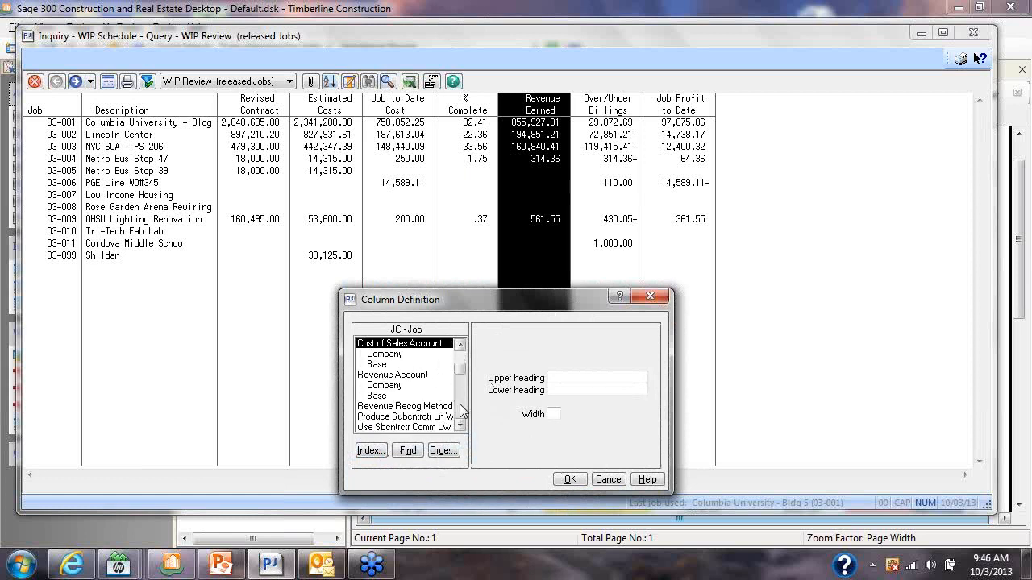
scroll(463, 412, "down", 15)
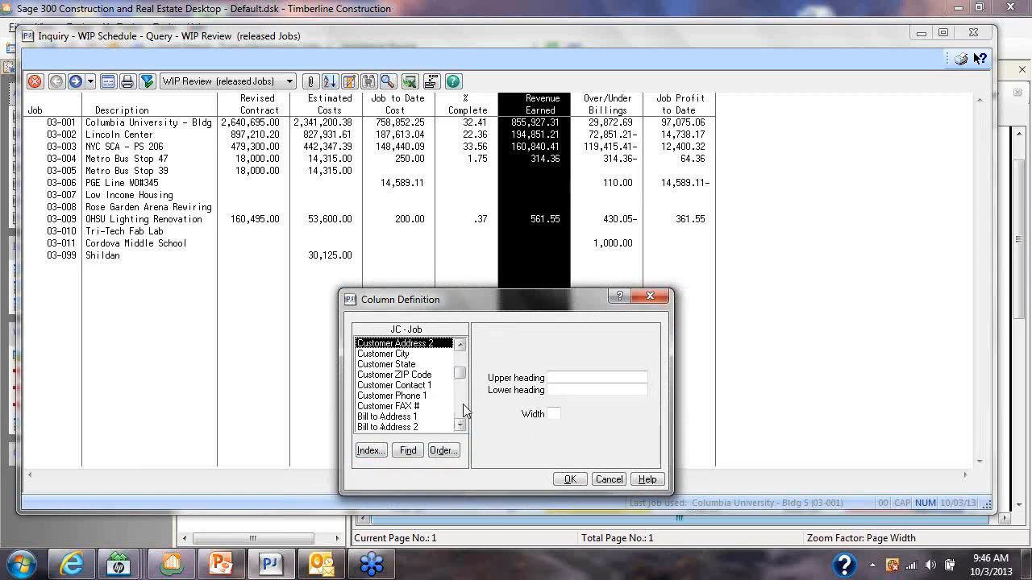
scroll(465, 411, "down", 3)
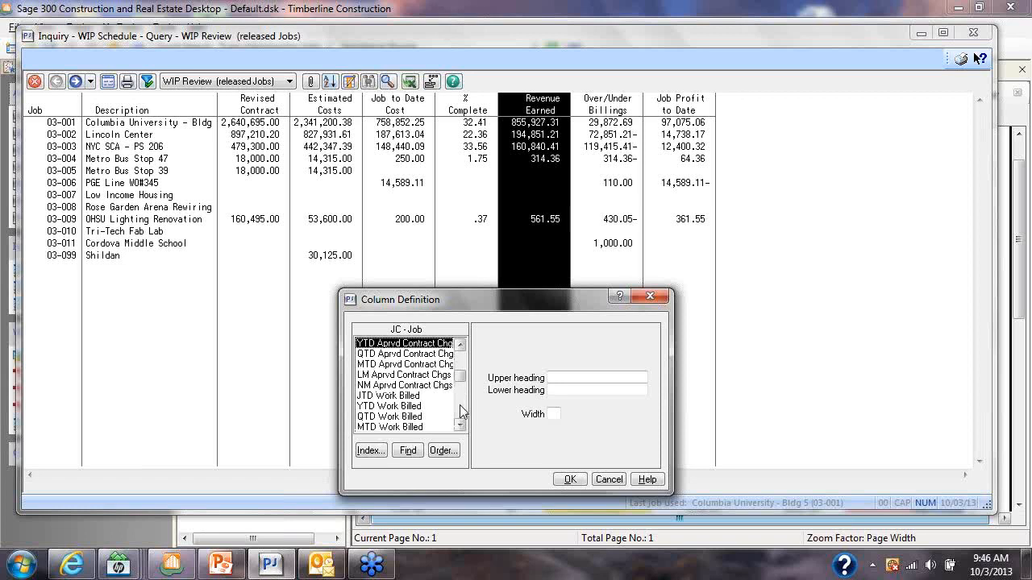
left_click(411, 397)
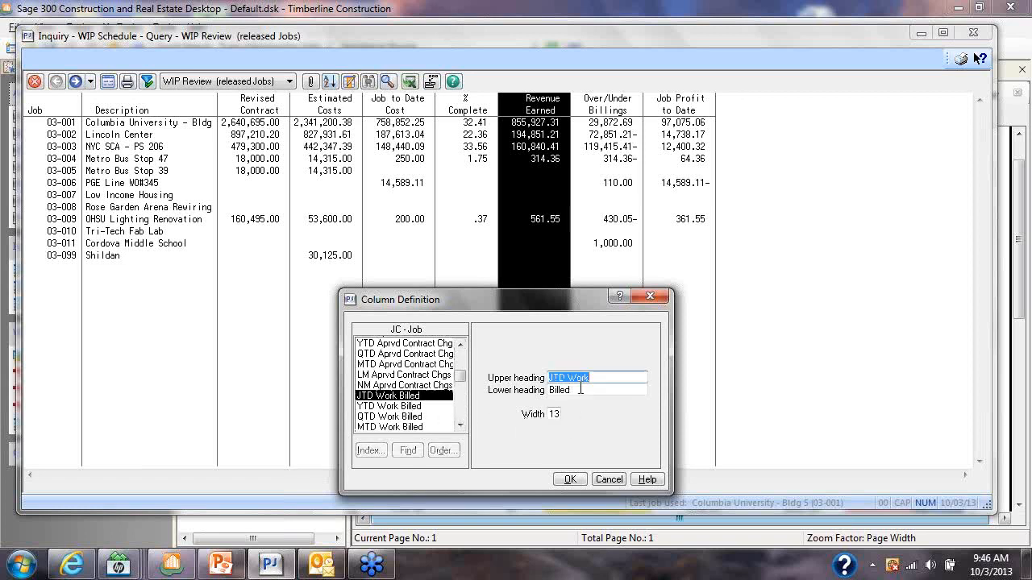
left_click(573, 479)
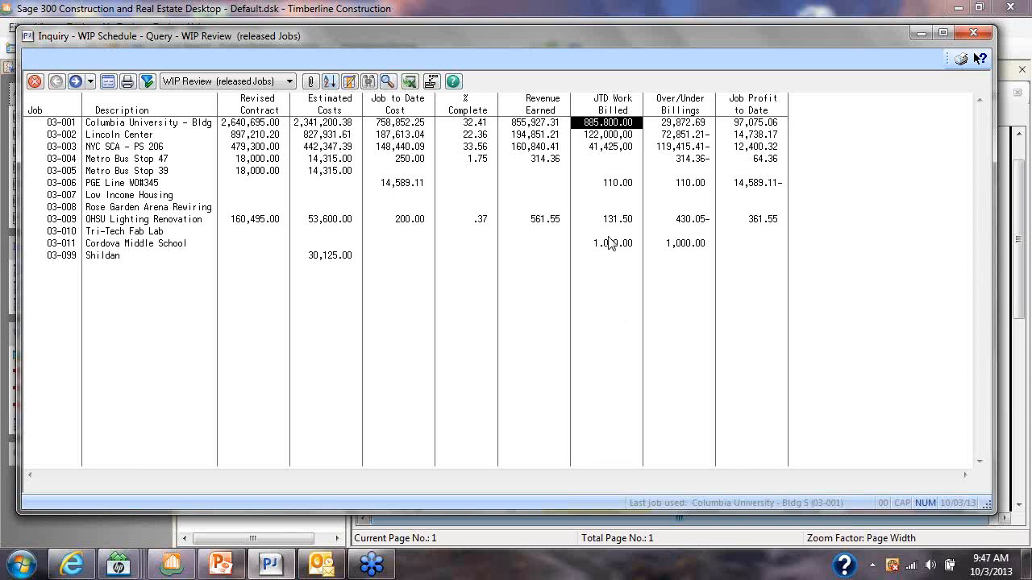
Compare job 03-001's revenue earned with its JTD work billed and over/under billings
left_click(538, 126)
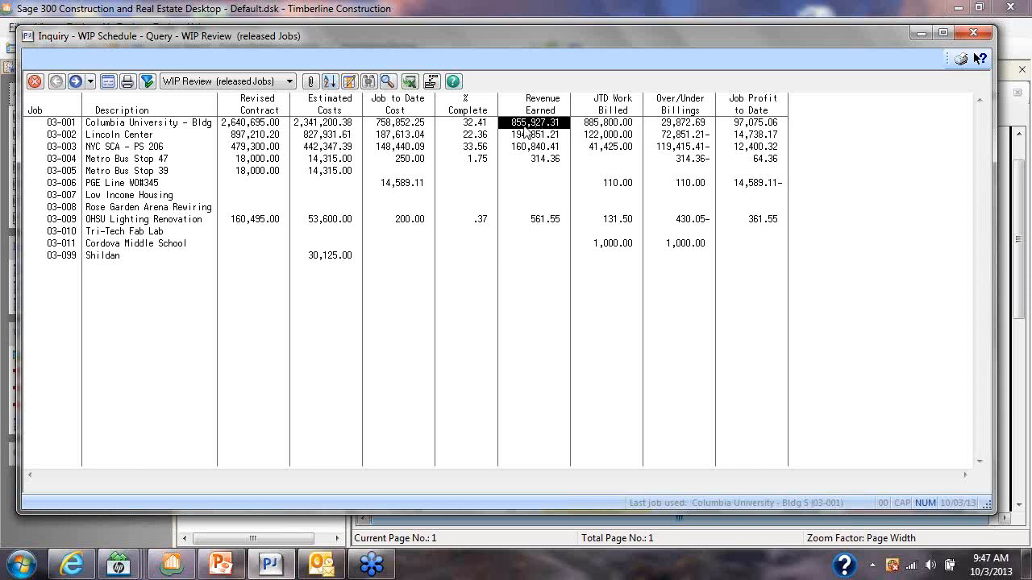
left_click(209, 126)
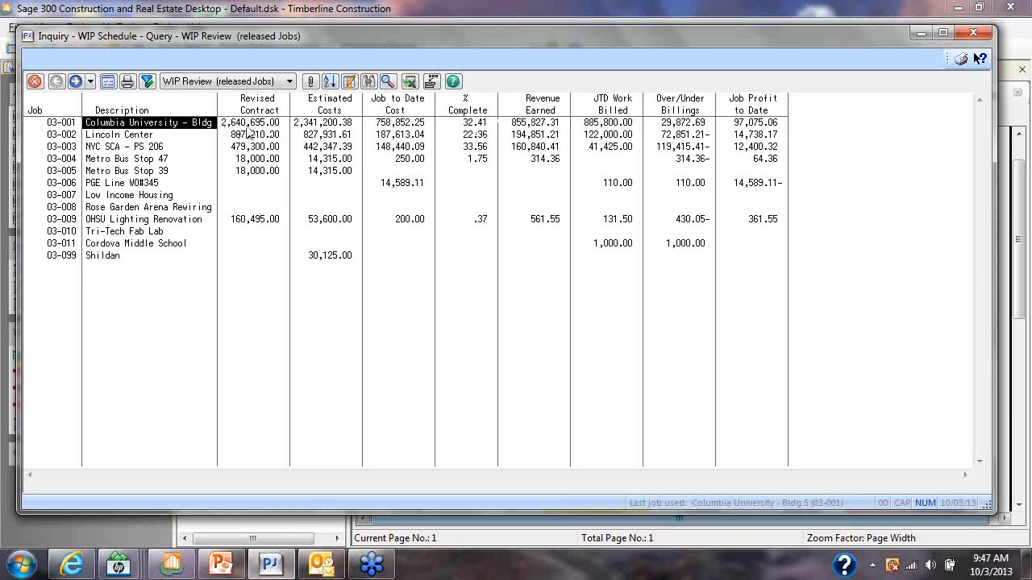
left_click(600, 125)
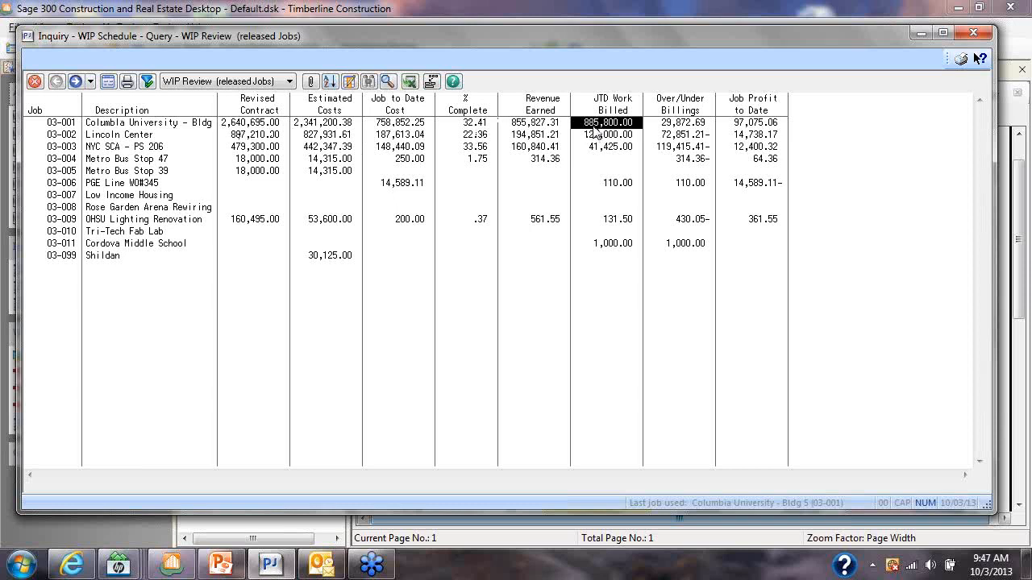
left_click(669, 126)
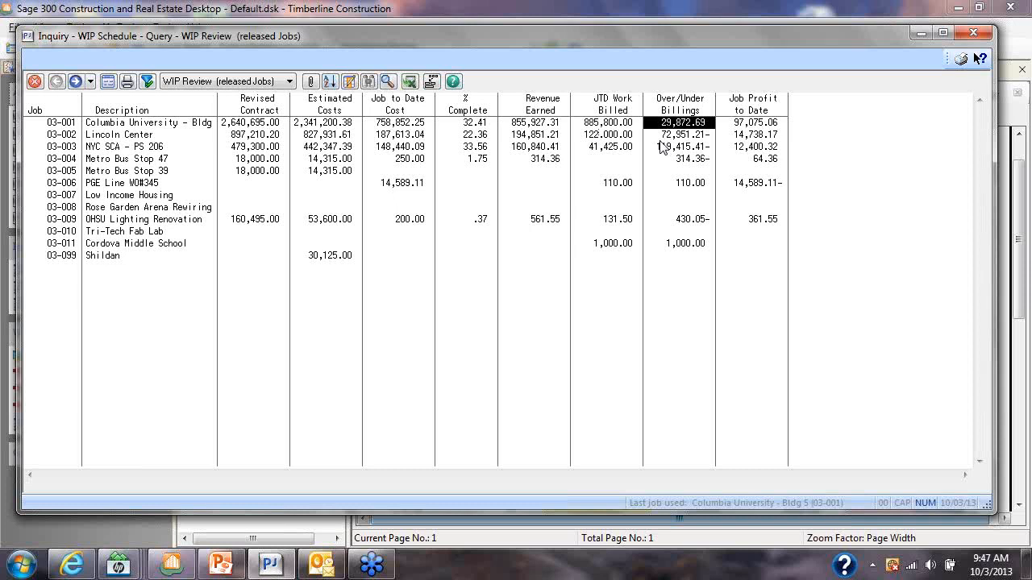
Review the Lincoln Center job's percent complete, revenue earned, JTD work billed and over/under billings
left_click(489, 136)
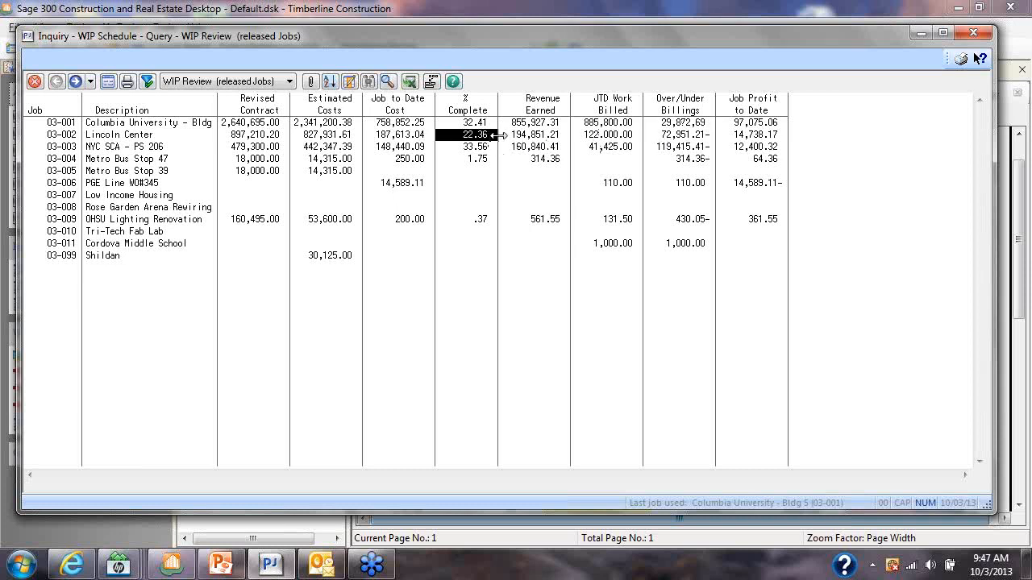
left_click(536, 137)
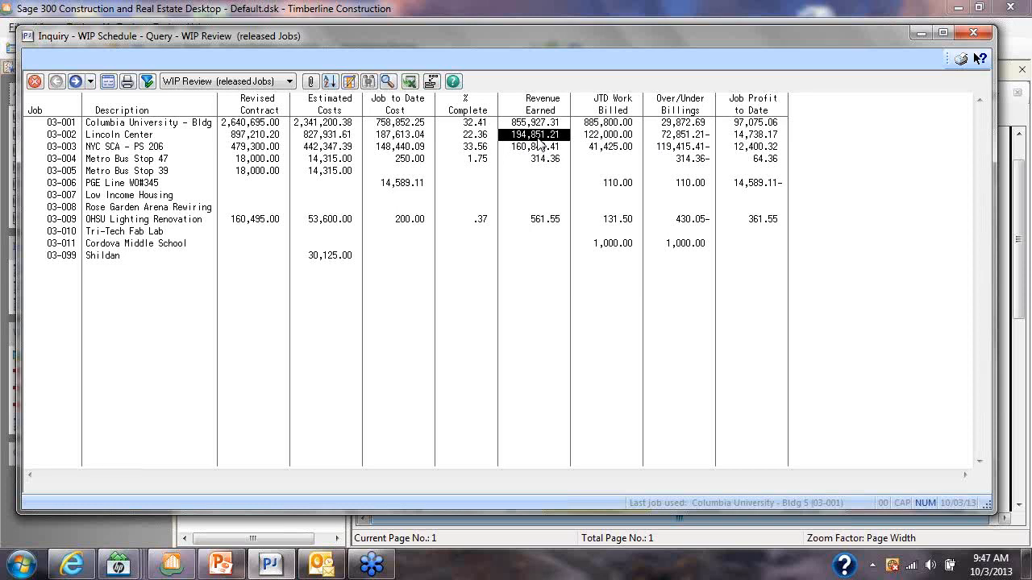
left_click(592, 137)
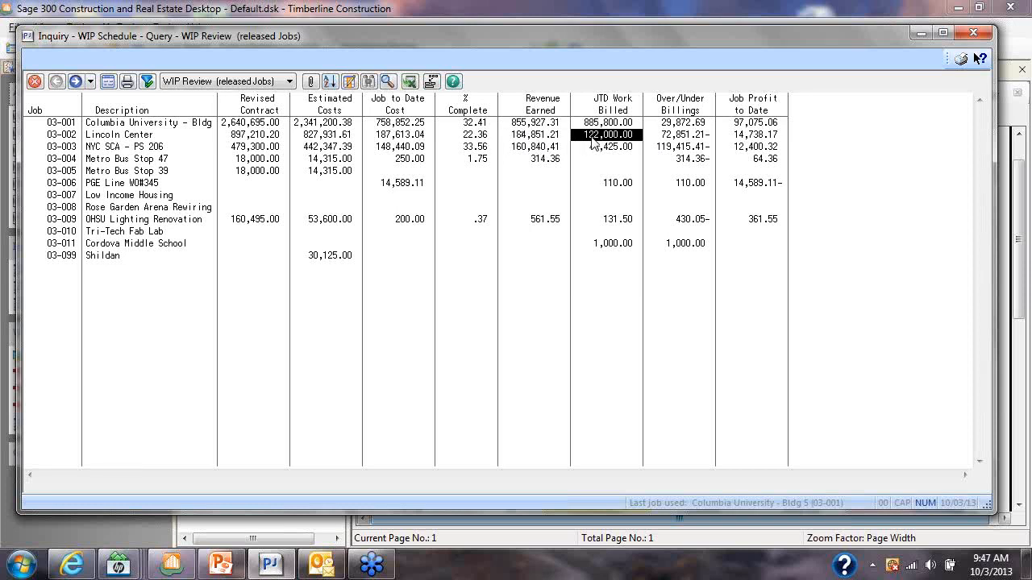
left_click(666, 137)
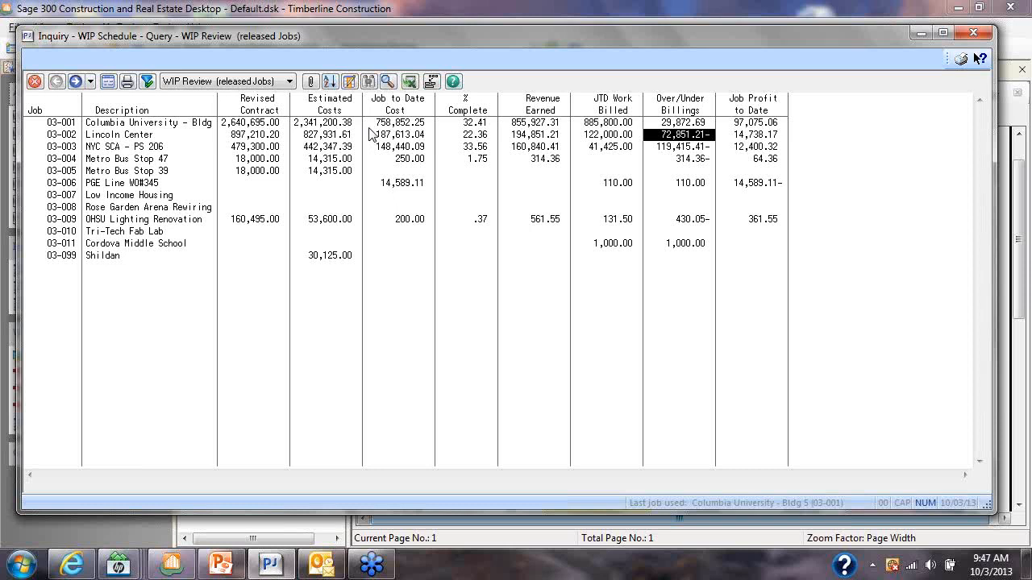
Drill down into job 03-001's cost codes to view estimates, costs and variances, and return to its percent complete in the WIP Review
double_click(129, 123)
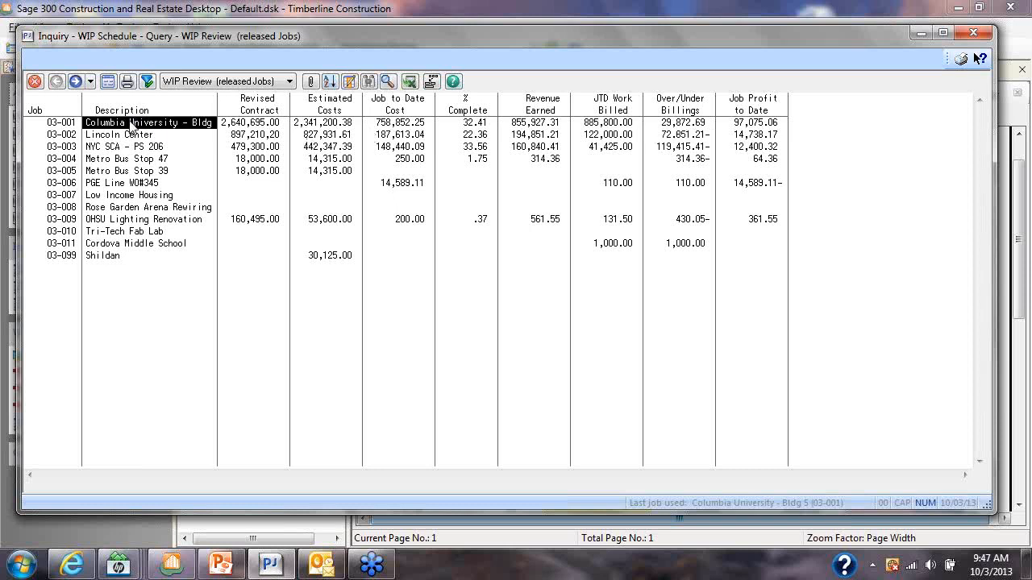
left_click(555, 319)
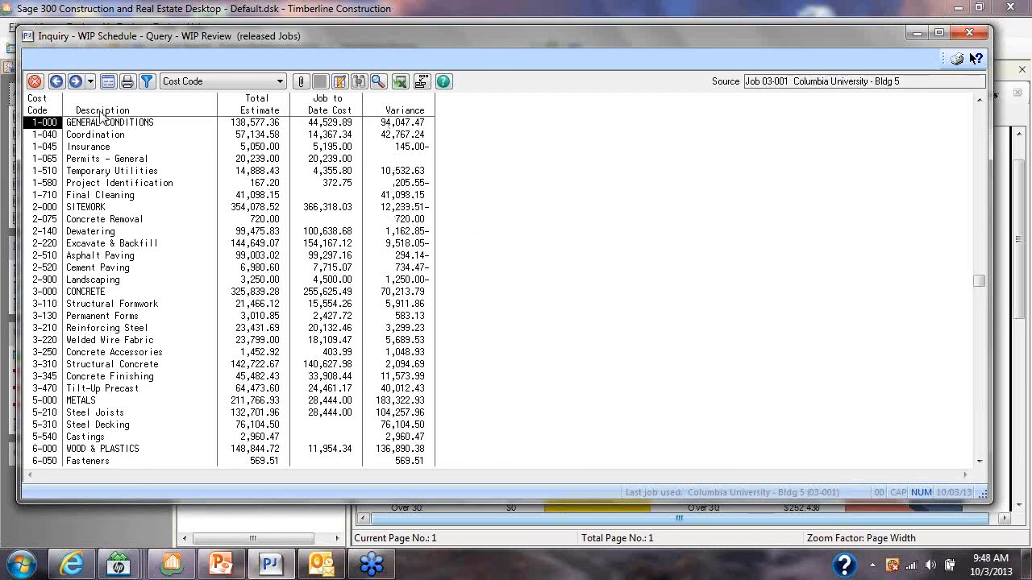
left_click(58, 84)
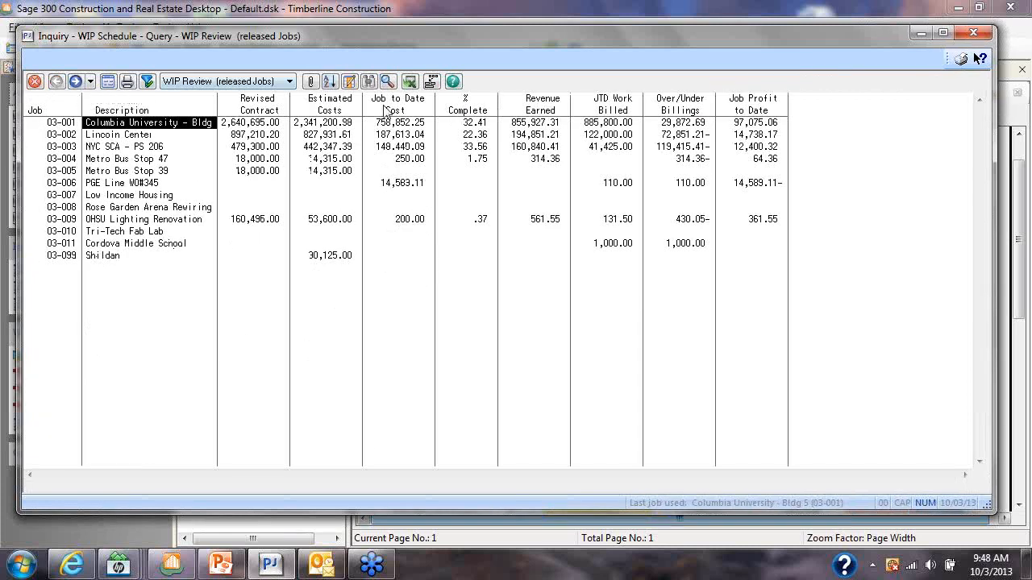
left_click(476, 124)
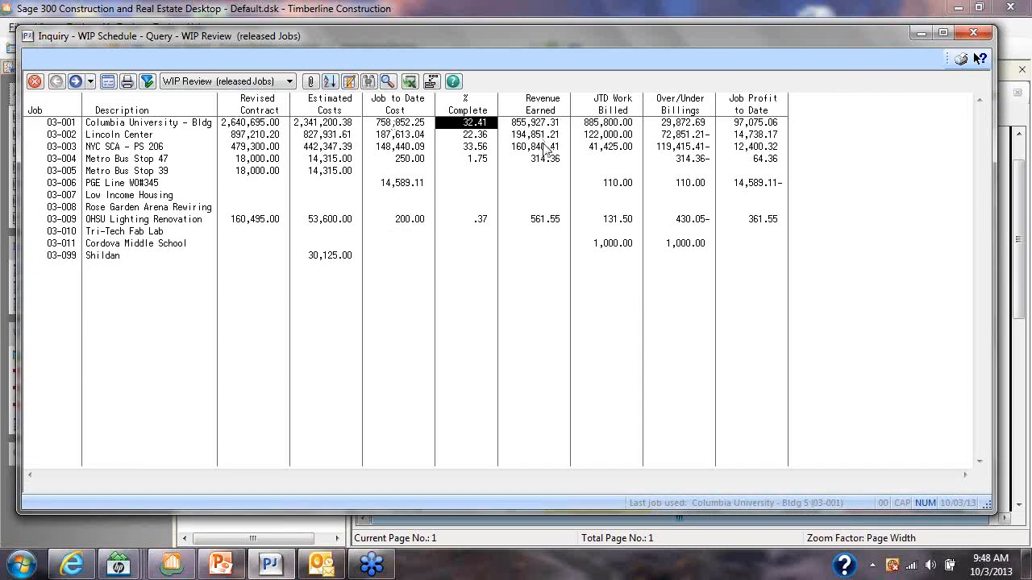
Add an Original Contract Amount column from the JC - Job record after the Description column
double_click(200, 109)
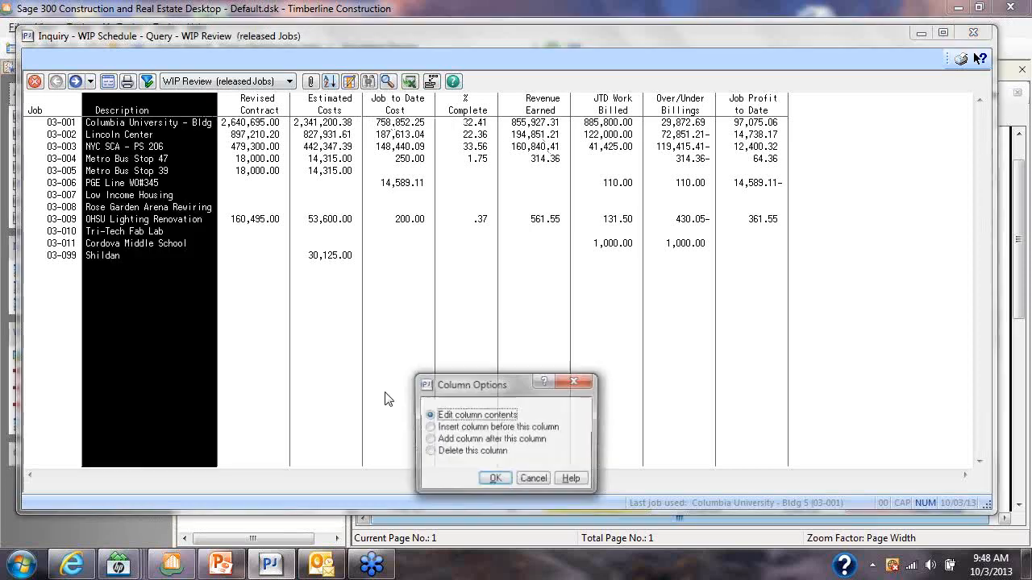
left_click(439, 441)
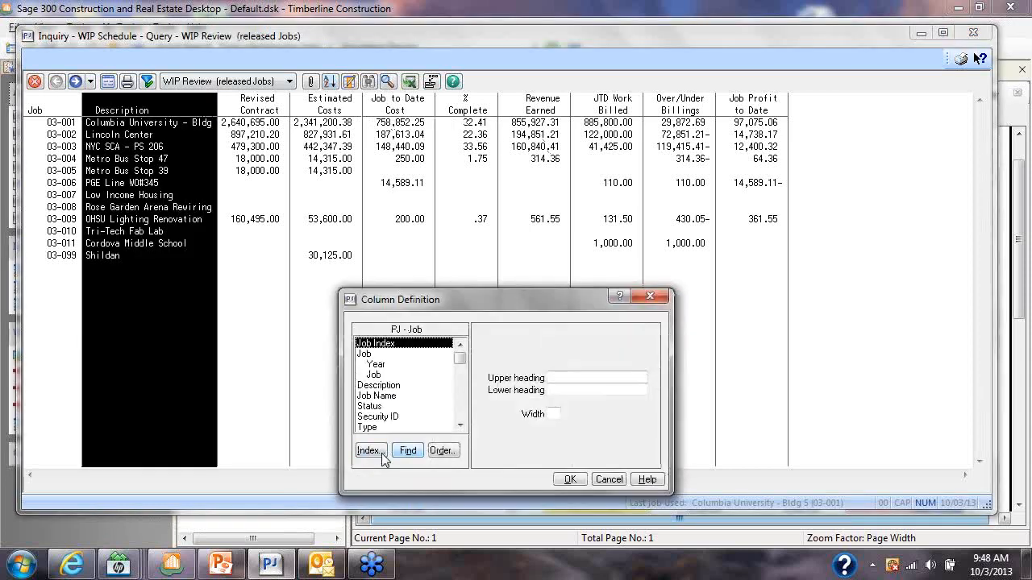
left_click(370, 451)
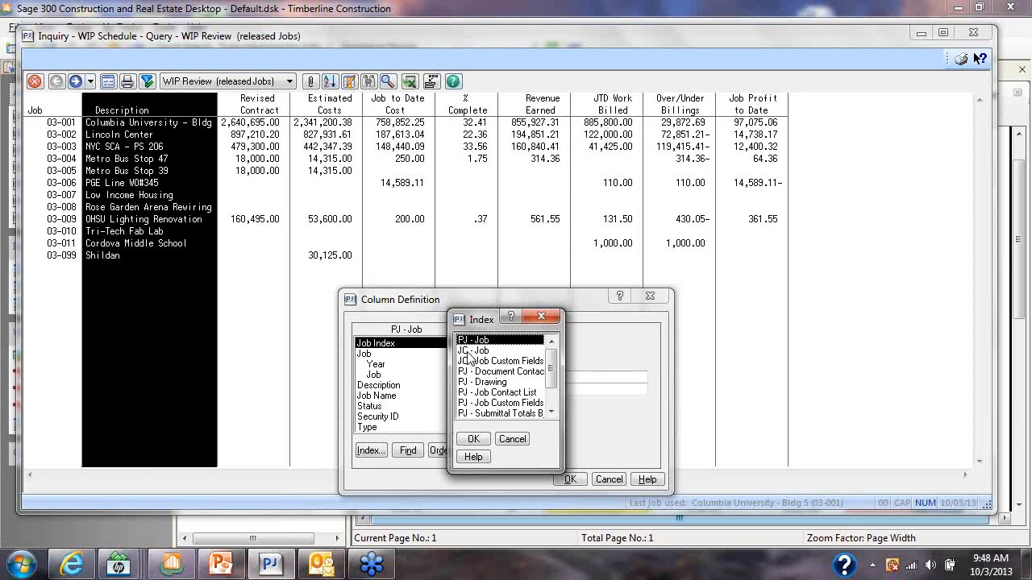
double_click(468, 351)
scroll(464, 413, "down", 10)
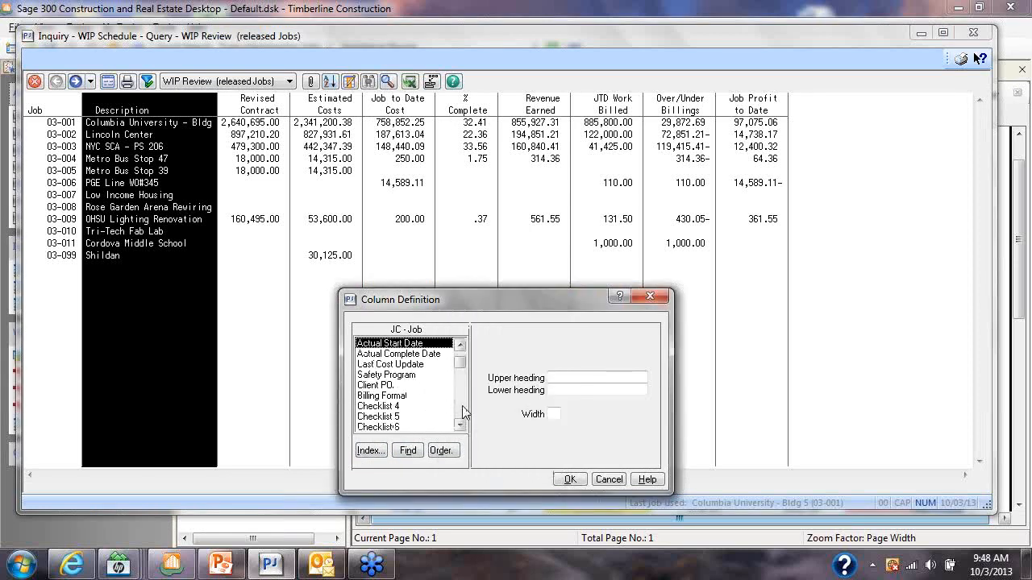
scroll(464, 413, "down", 15)
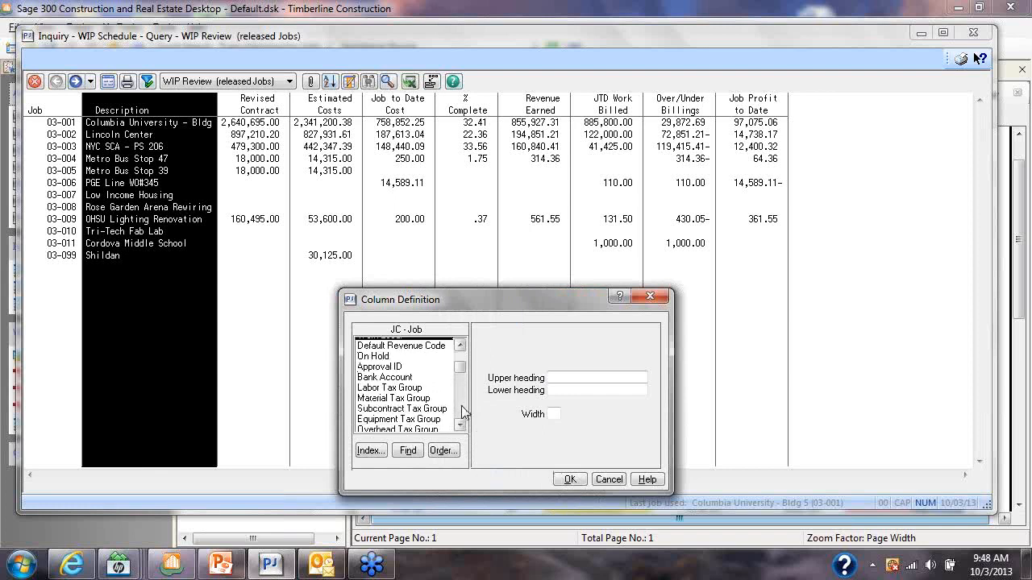
scroll(464, 412, "down", 15)
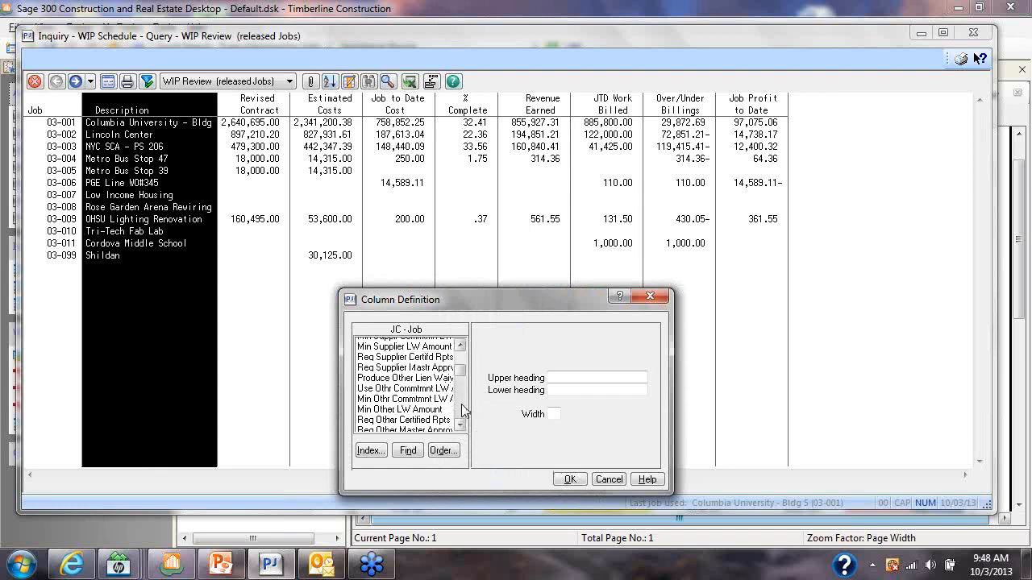
scroll(464, 411, "down", 15)
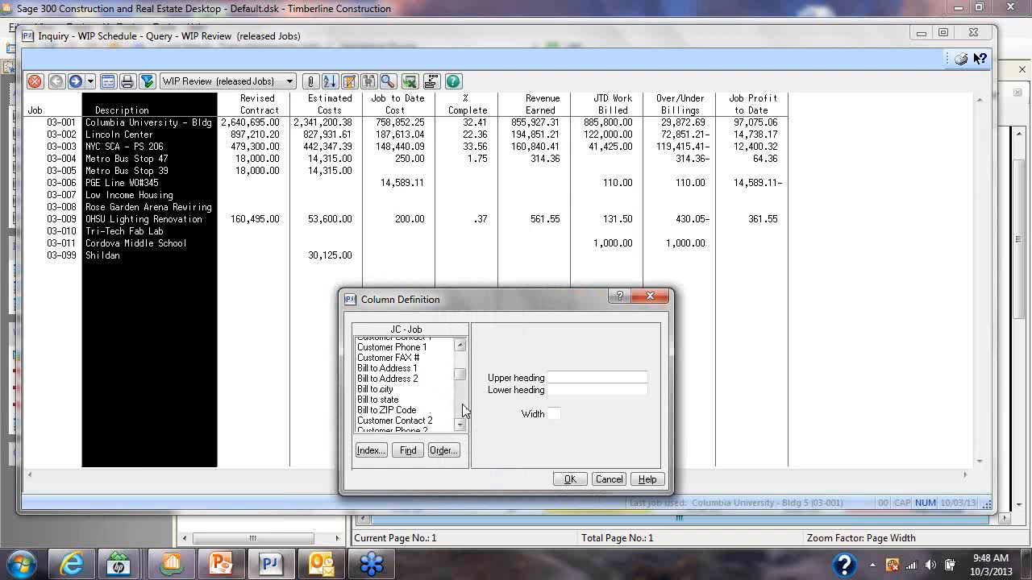
scroll(464, 412, "down", 3)
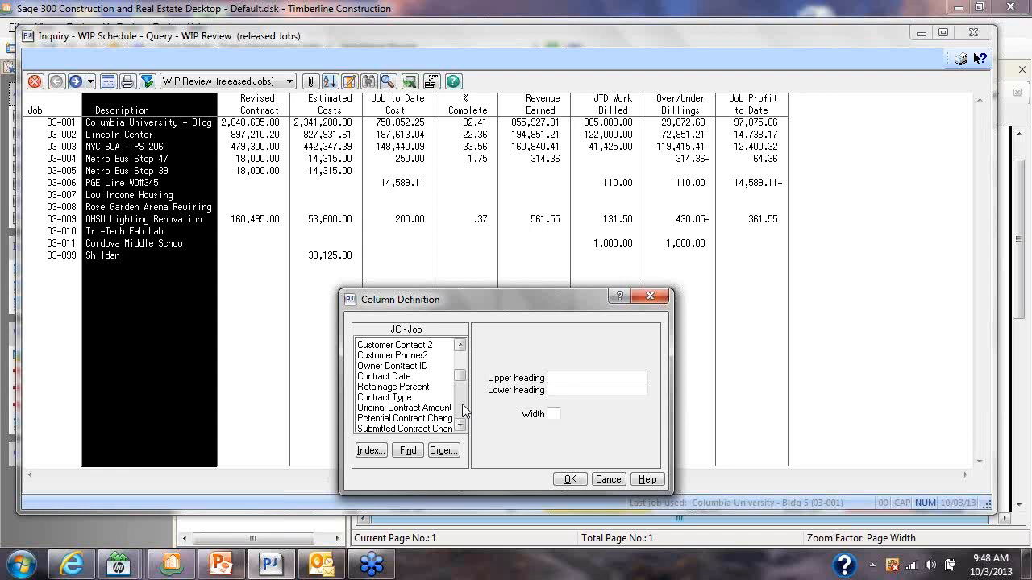
scroll(464, 411, "down", 2)
double_click(408, 366)
left_click(570, 479)
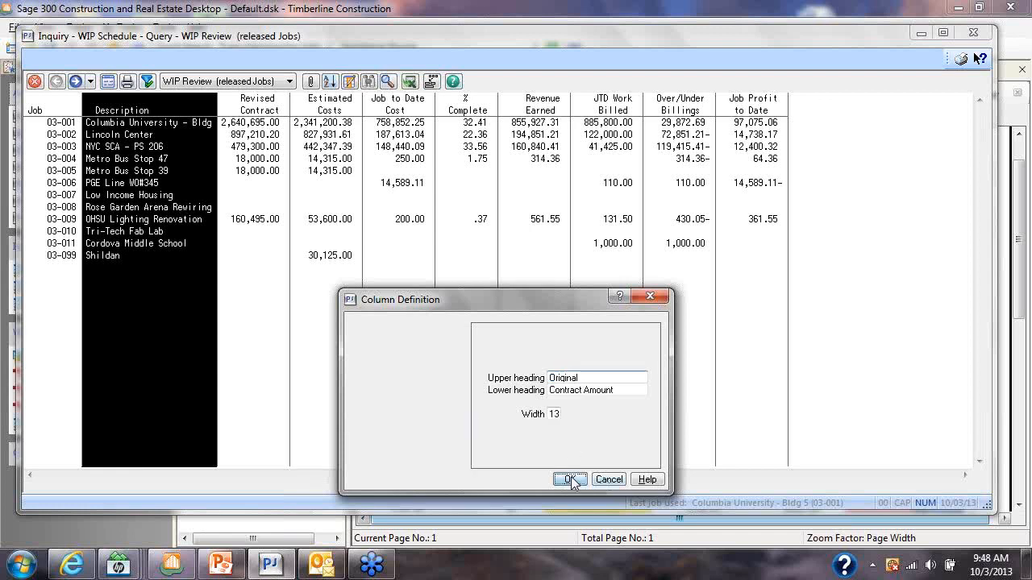
Define a new column after Original Contract Amnt using the JTD Aprvd Contract Chgs field from the JC - Job record
double_click(274, 109)
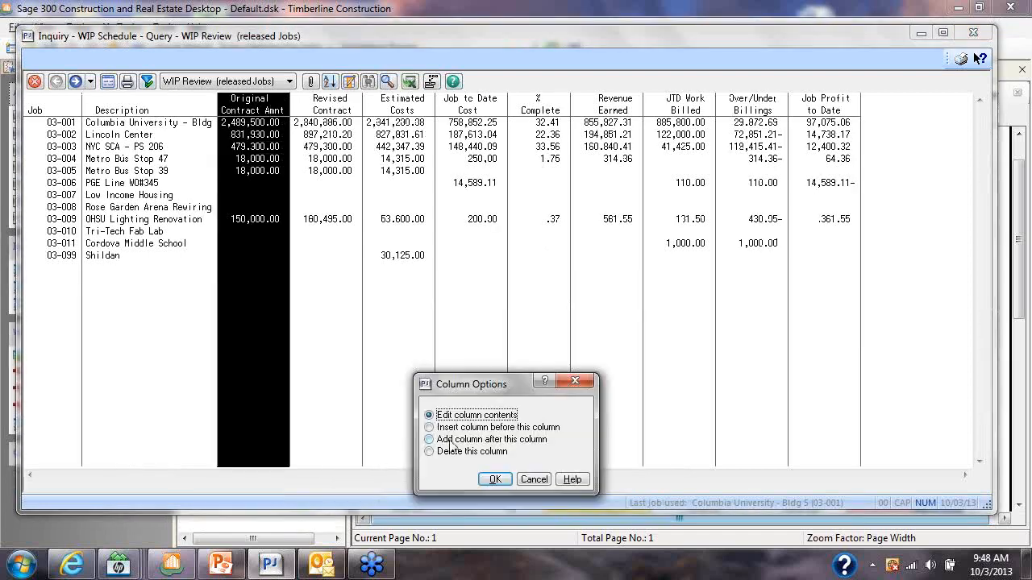
double_click(450, 440)
left_click(371, 450)
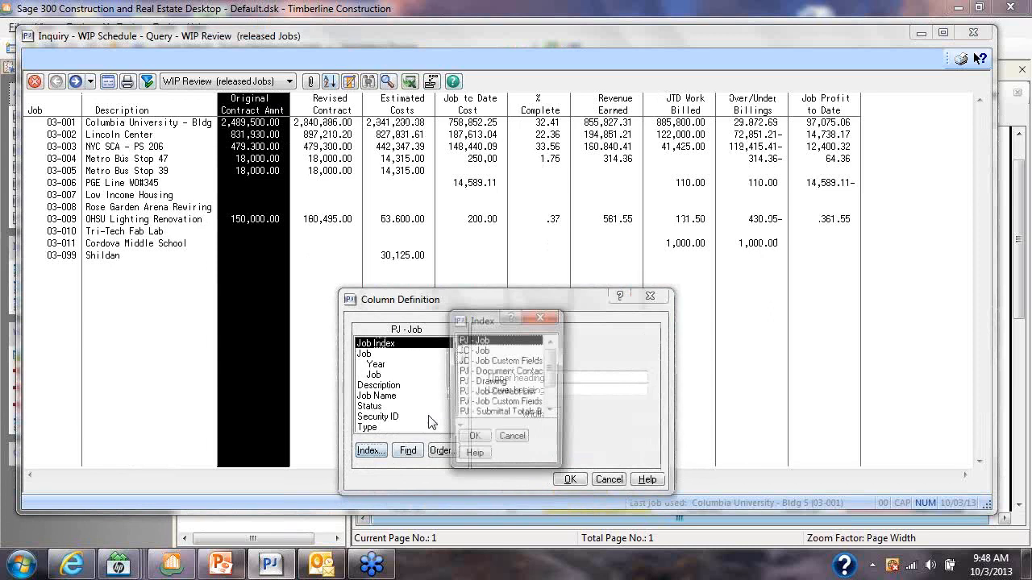
double_click(482, 351)
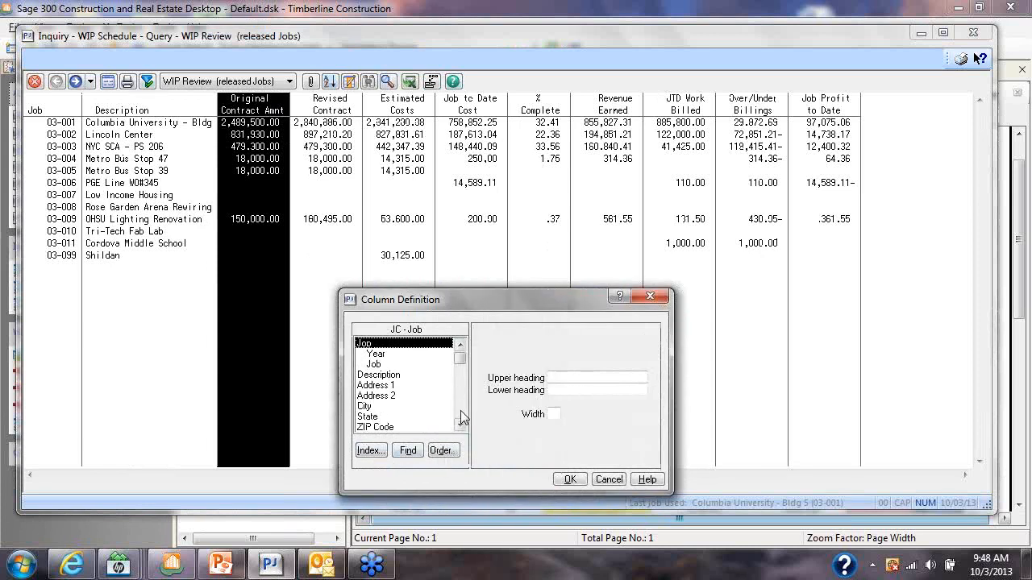
scroll(463, 418, "down", 15)
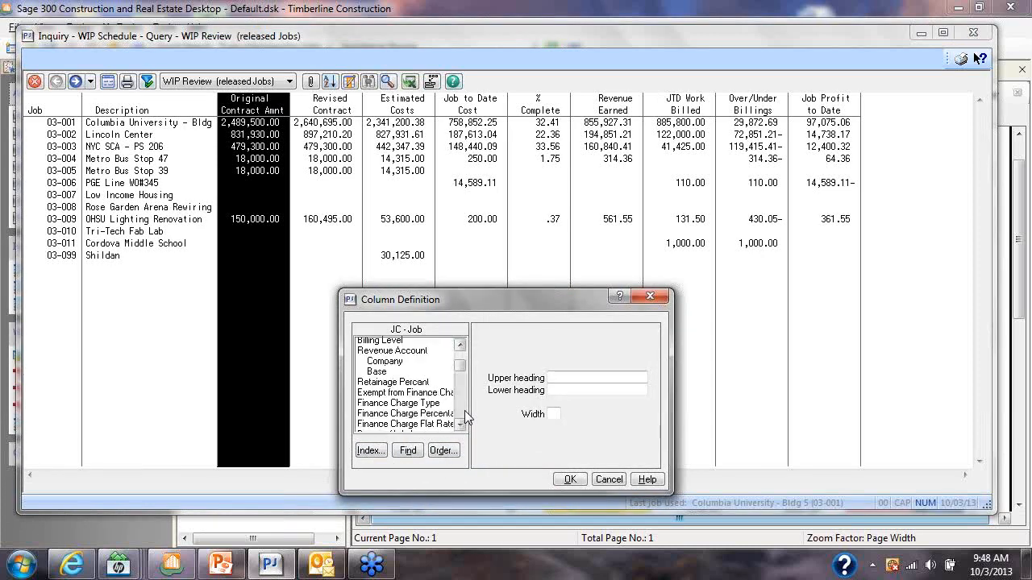
scroll(466, 416, "down", 20)
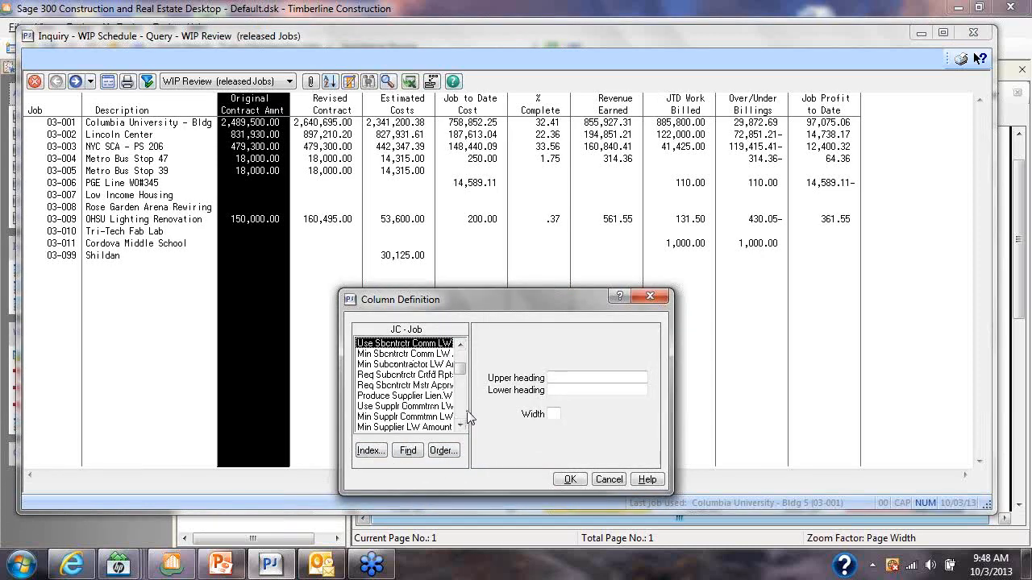
scroll(468, 417, "down", 3)
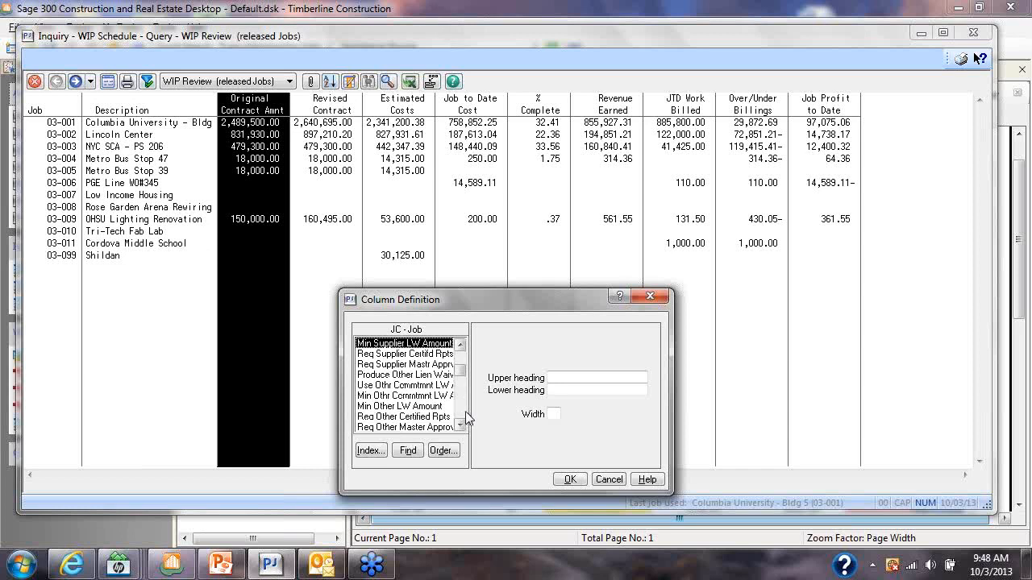
scroll(467, 418, "down", 3)
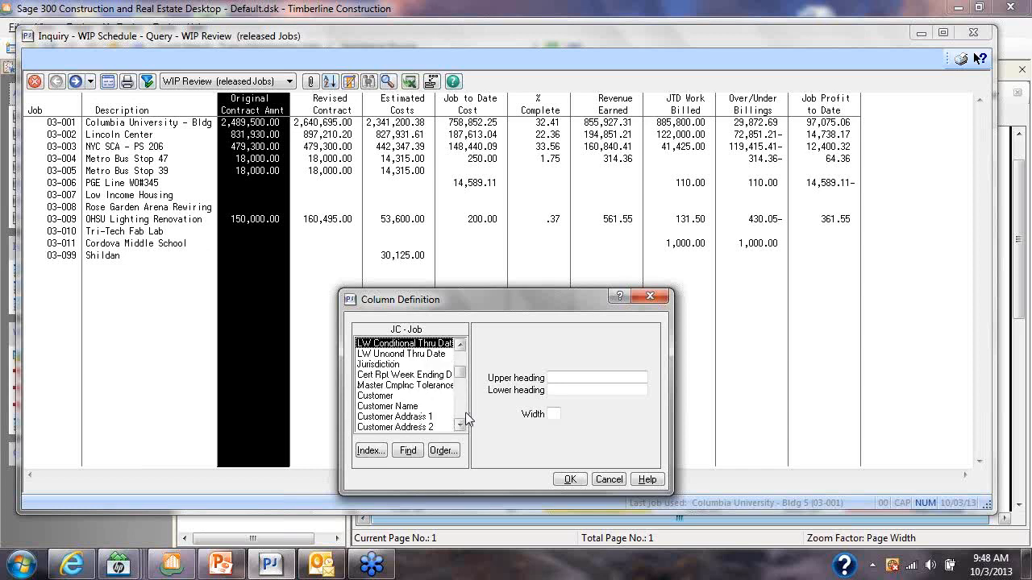
scroll(465, 412, "down", 3)
scroll(463, 412, "down", 6)
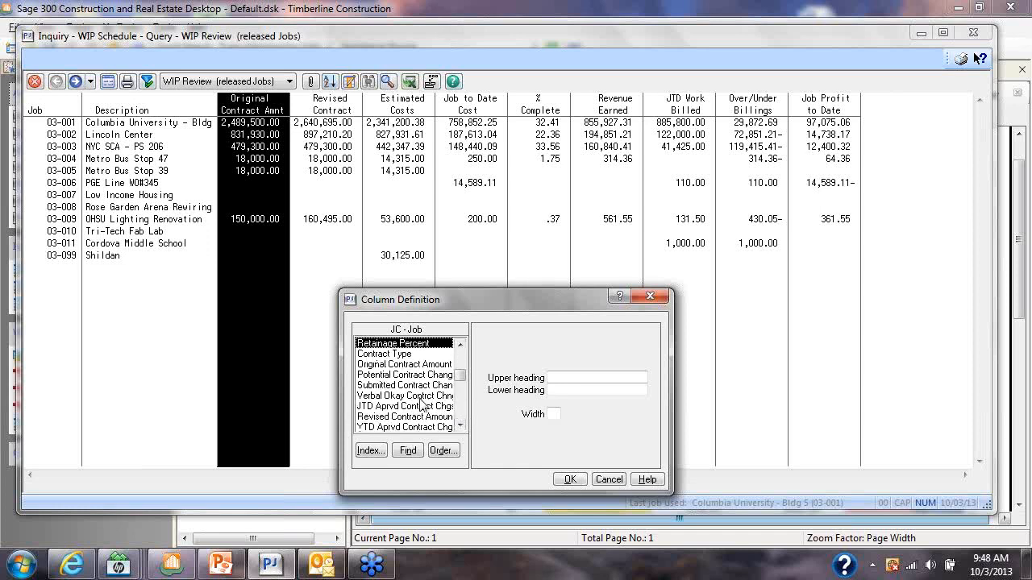
left_click(425, 405)
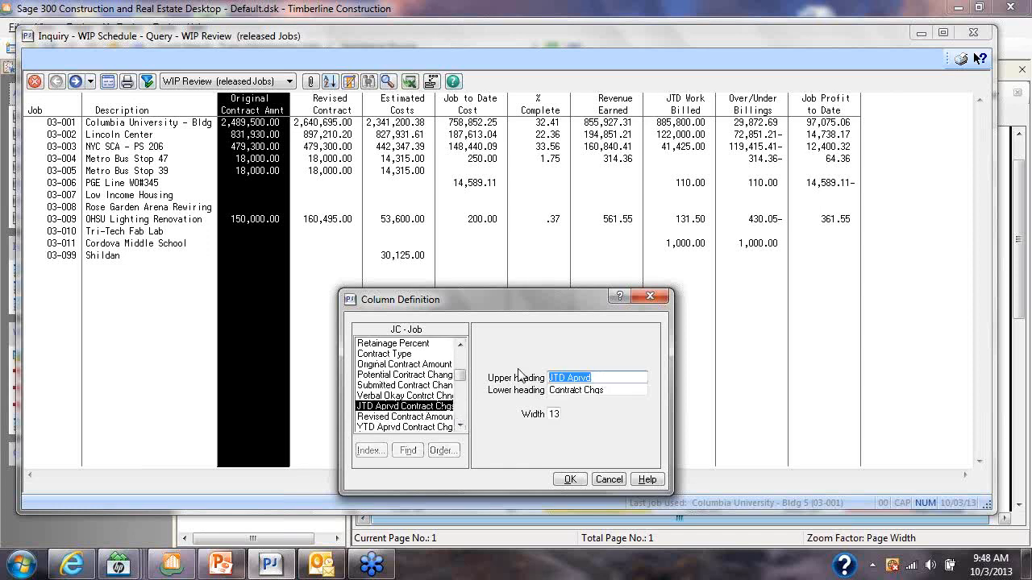
Set the new contract changes column's upper heading to Approved and lower heading to CO's, and add it to the inquiry
type("A")
key("Tab")
type("C")
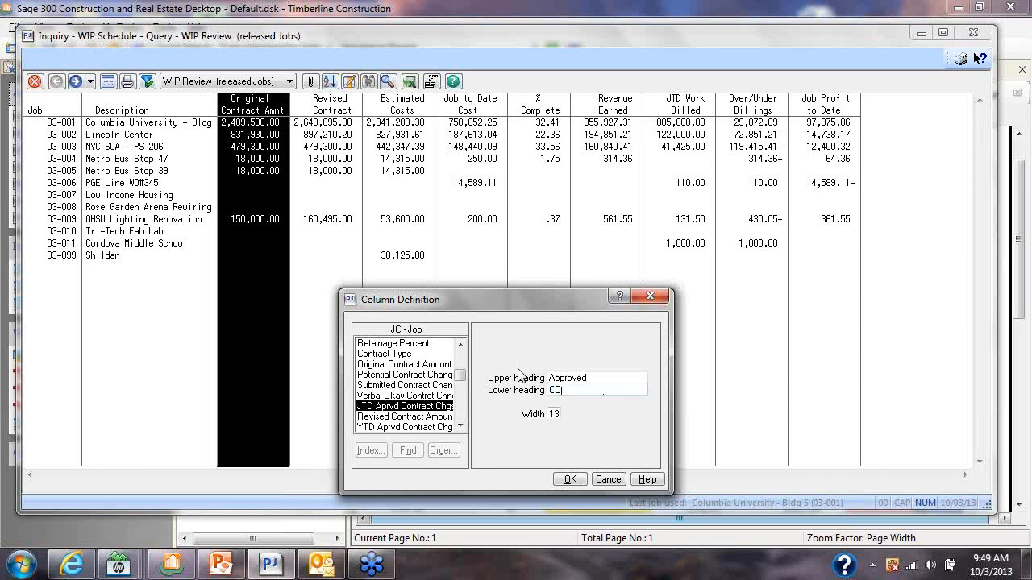
left_click(568, 479)
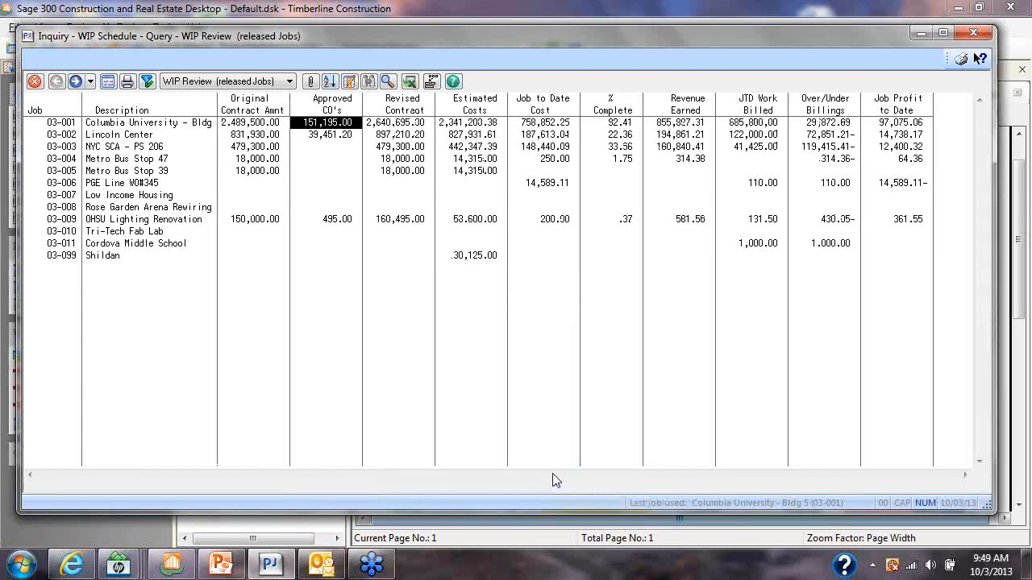
Compare job 03-001's original contract amount and approved change orders with its revised contract
left_click(254, 124)
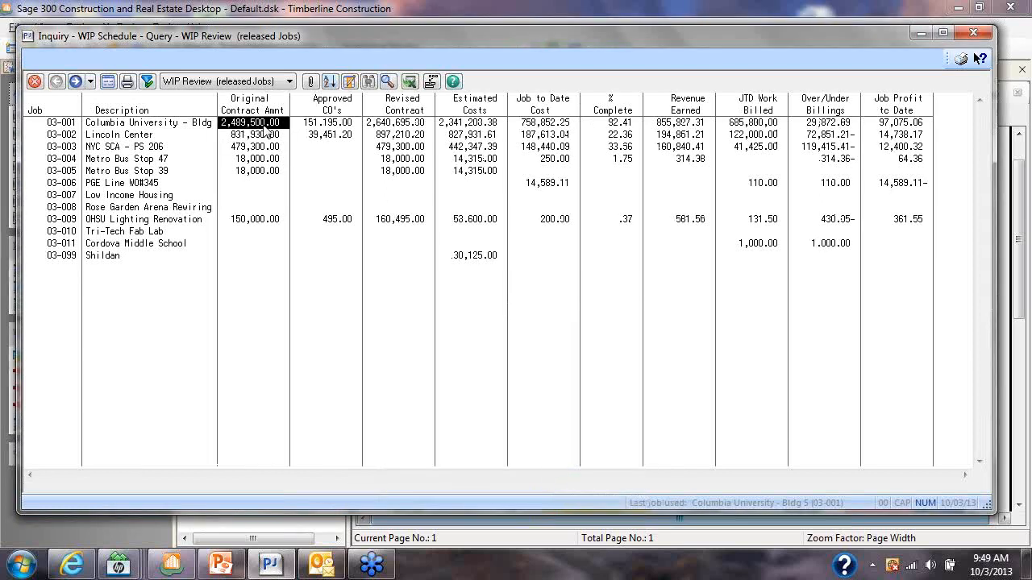
left_click(325, 127)
left_click(379, 128)
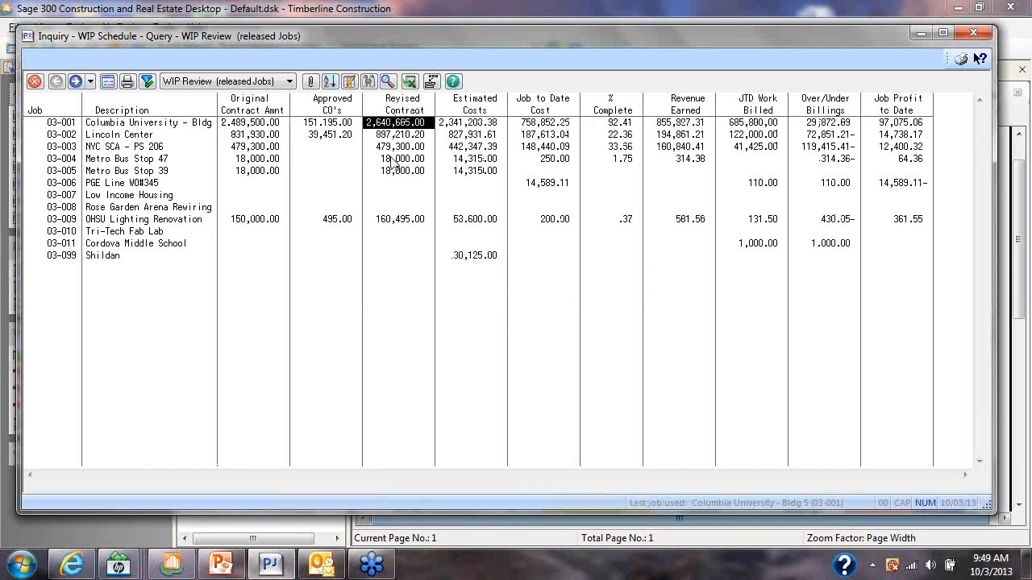
left_click(249, 127)
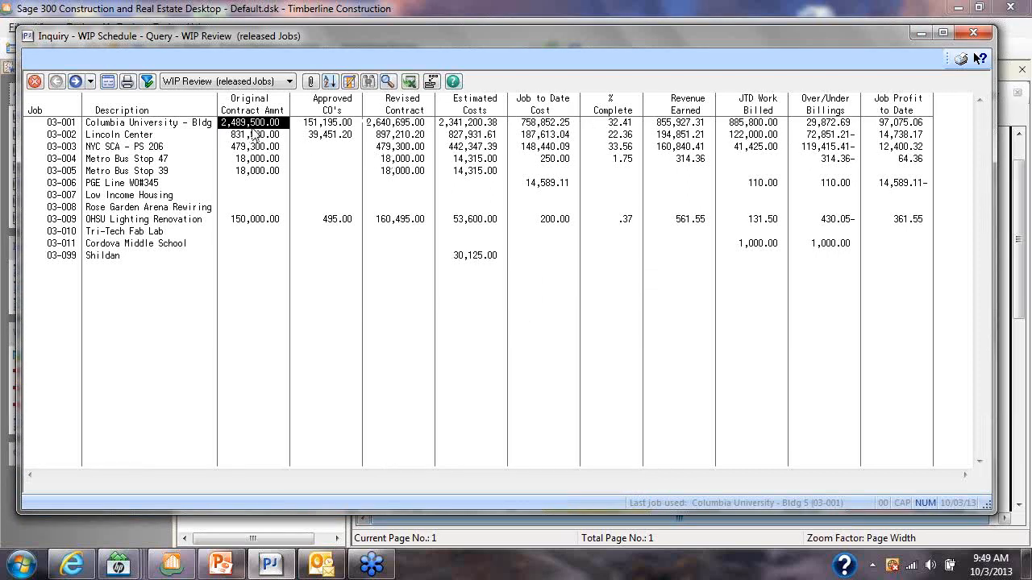
left_click(321, 125)
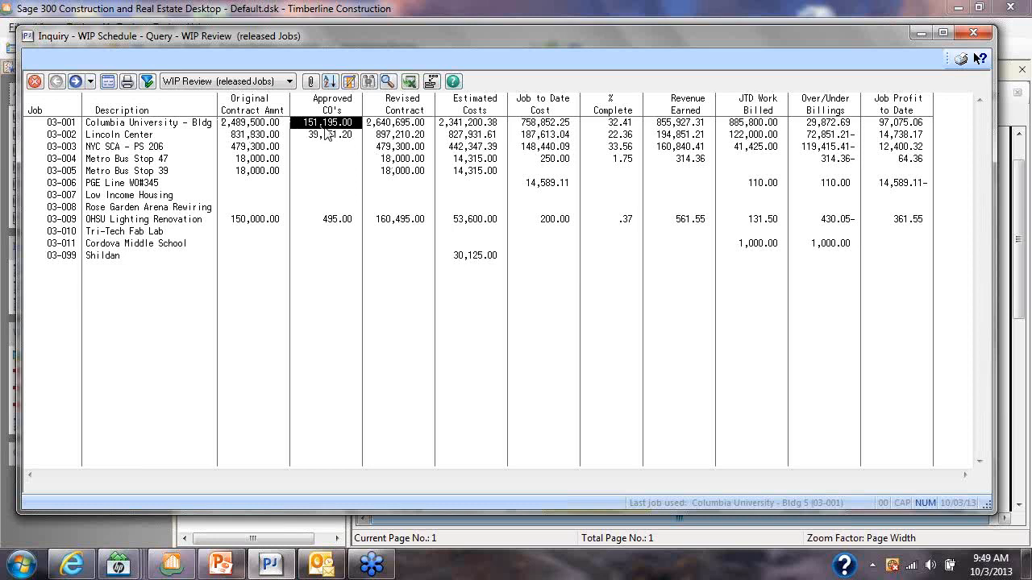
left_click(386, 127)
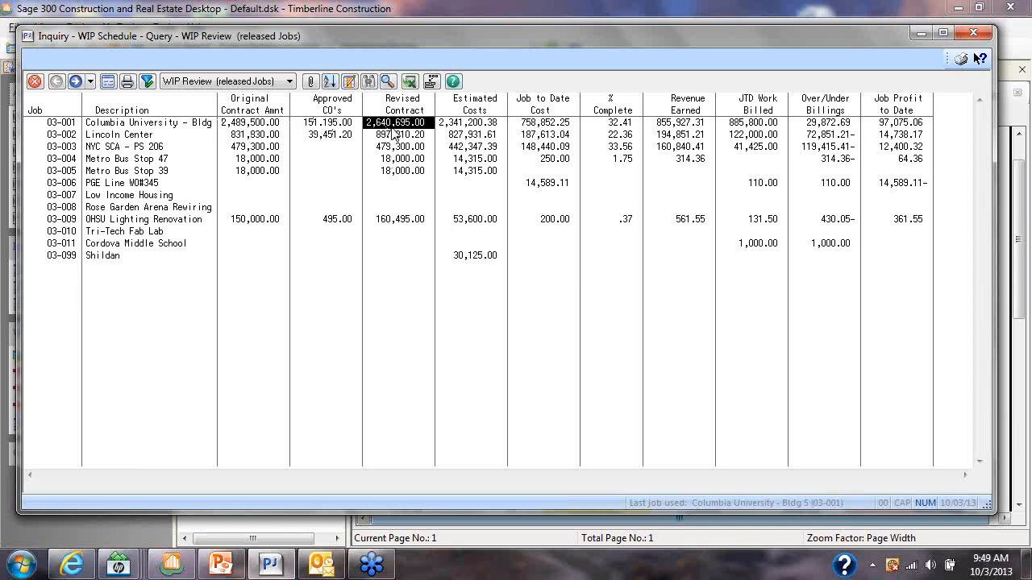
Add an Original Estimate column from the JC - Job record after the Revised Contract column
double_click(432, 109)
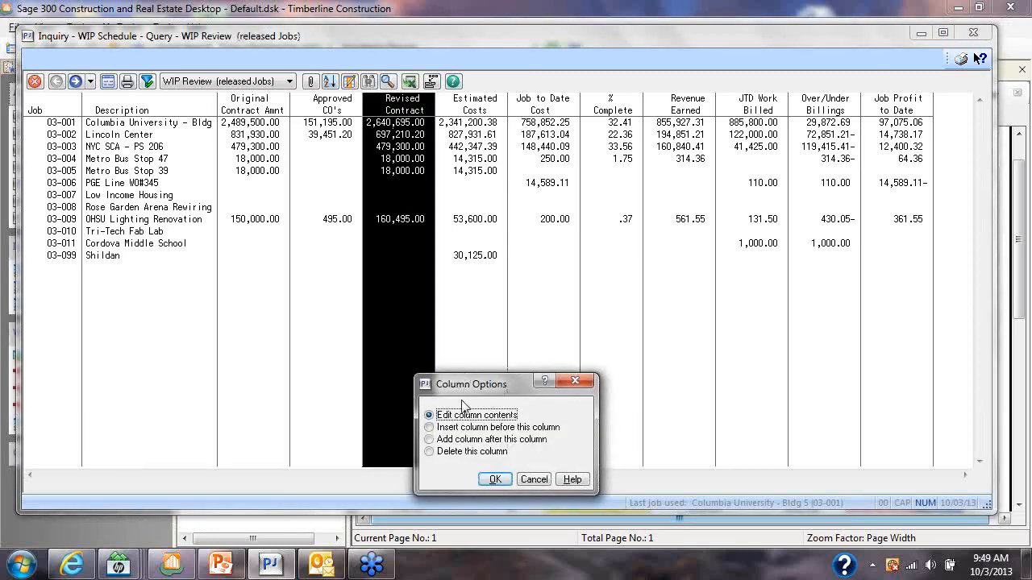
double_click(430, 439)
left_click(363, 458)
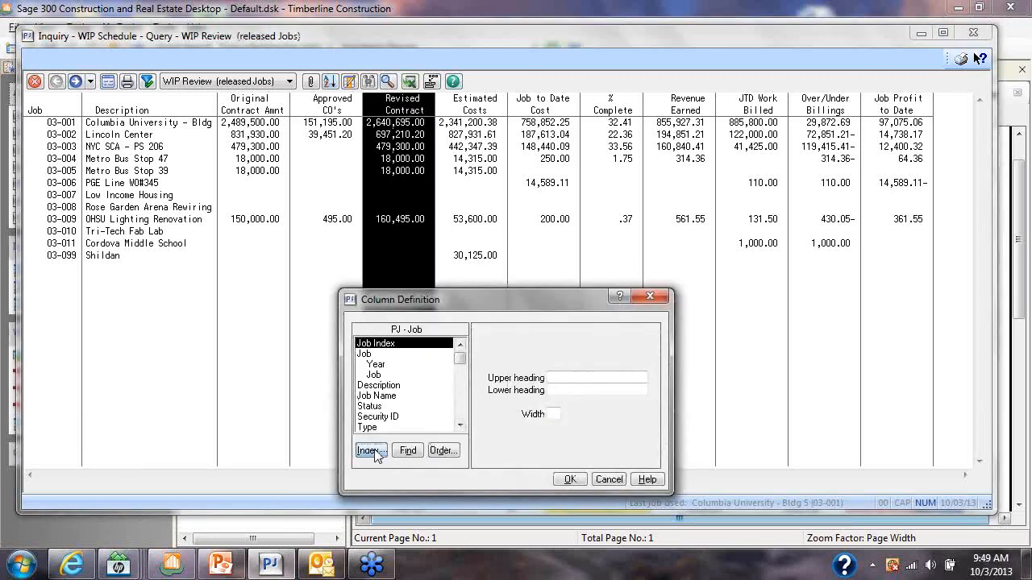
left_click(500, 352)
left_click(512, 437)
scroll(467, 413, "down", 10)
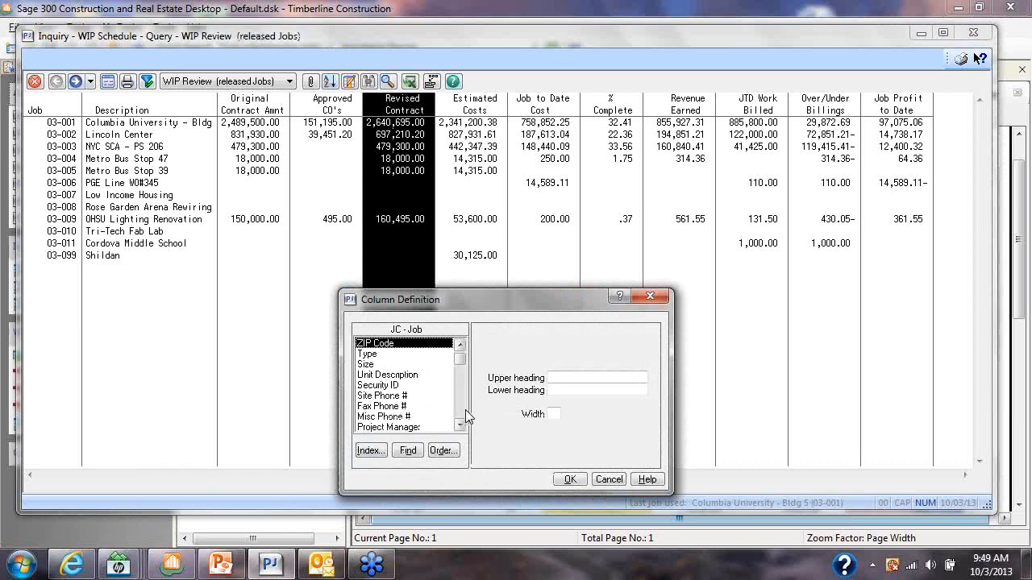
scroll(464, 413, "down", 12)
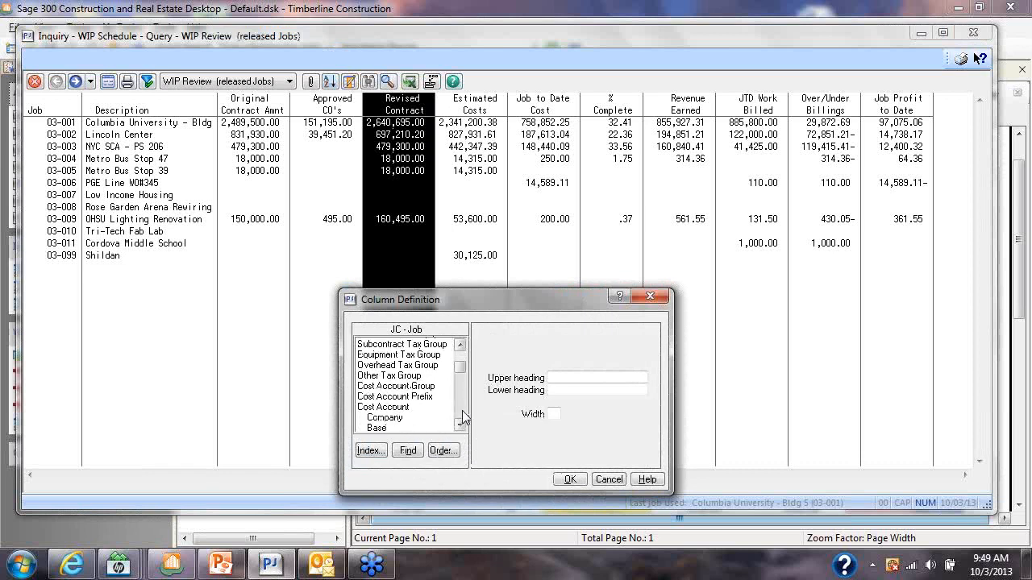
scroll(464, 417, "down", 12)
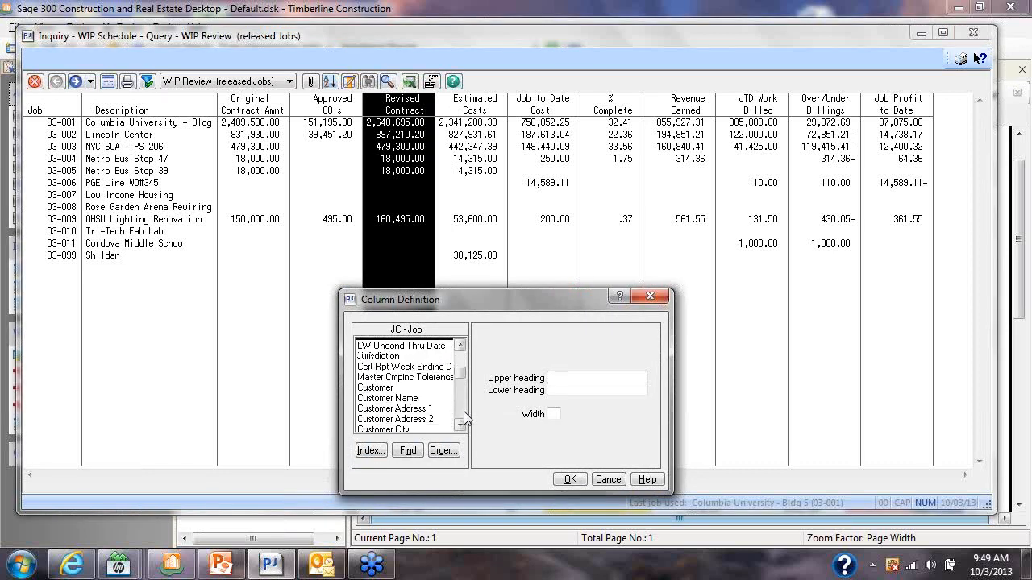
scroll(464, 417, "down", 12)
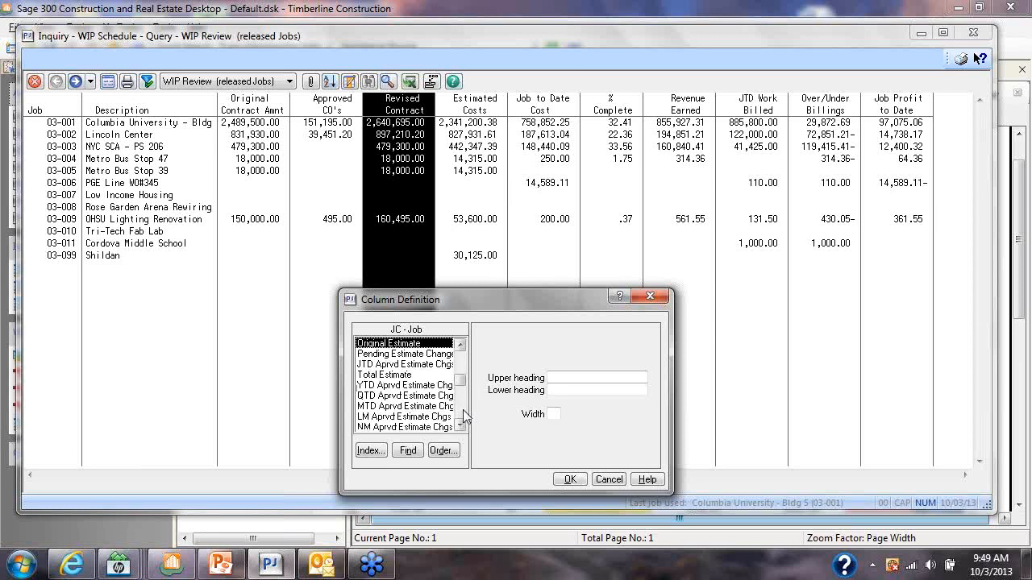
double_click(427, 344)
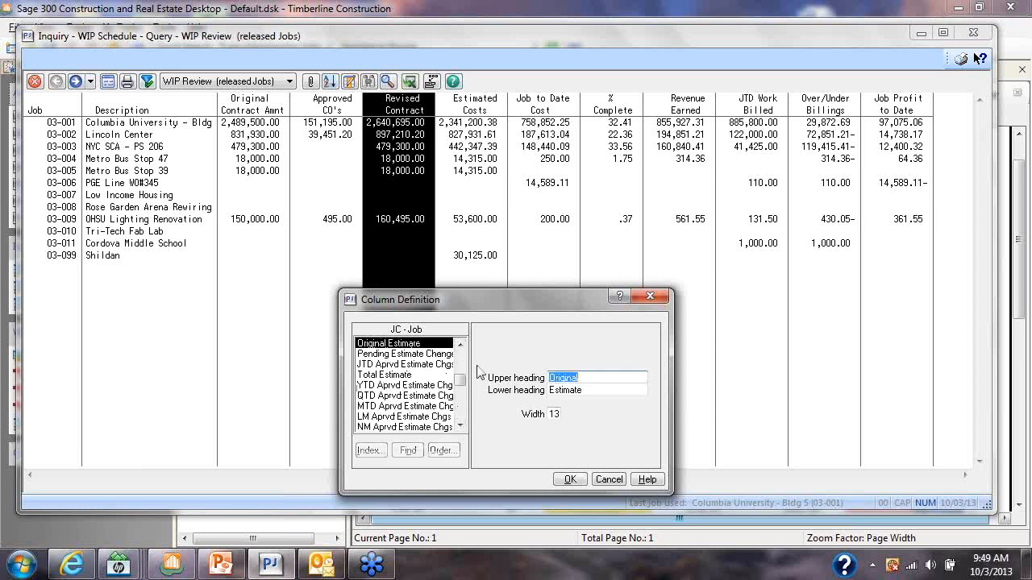
left_click(574, 482)
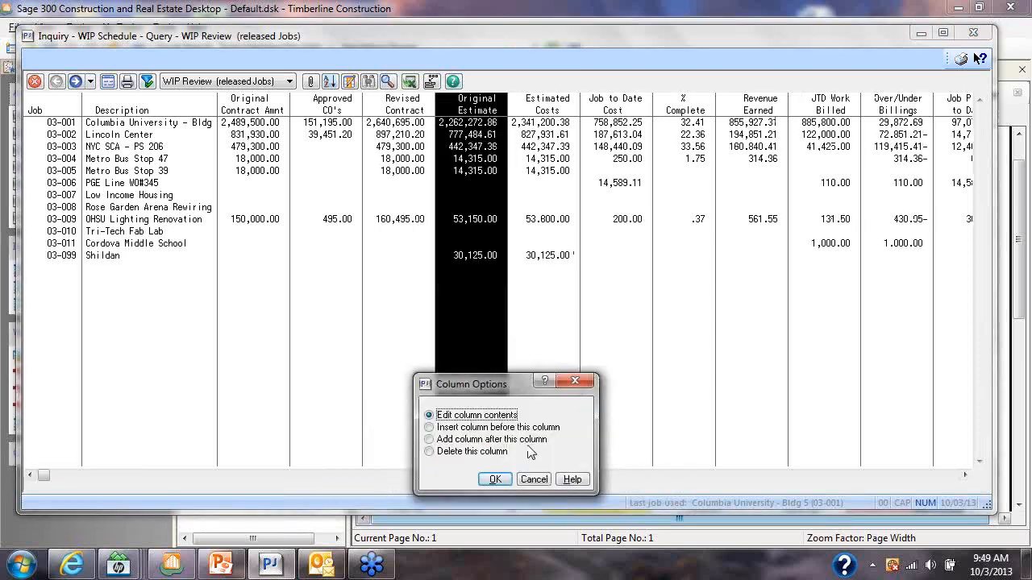
Define a new column after Original Estimate using the JTD Aprvd Estimate Chgs field from the JC - Job record
double_click(472, 440)
scroll(464, 419, "down", 10)
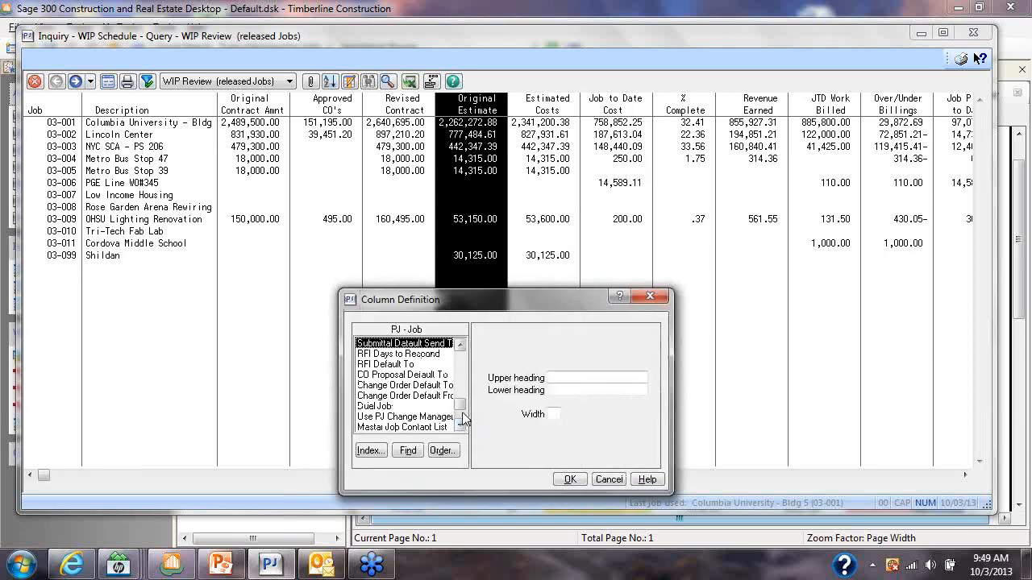
left_click(369, 451)
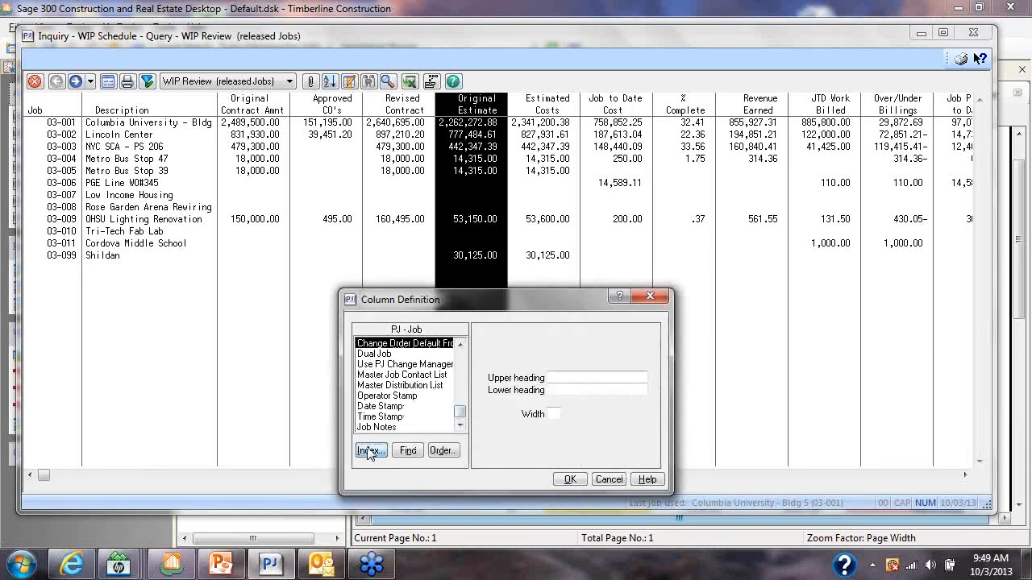
left_click(371, 452)
scroll(470, 418, "down", 10)
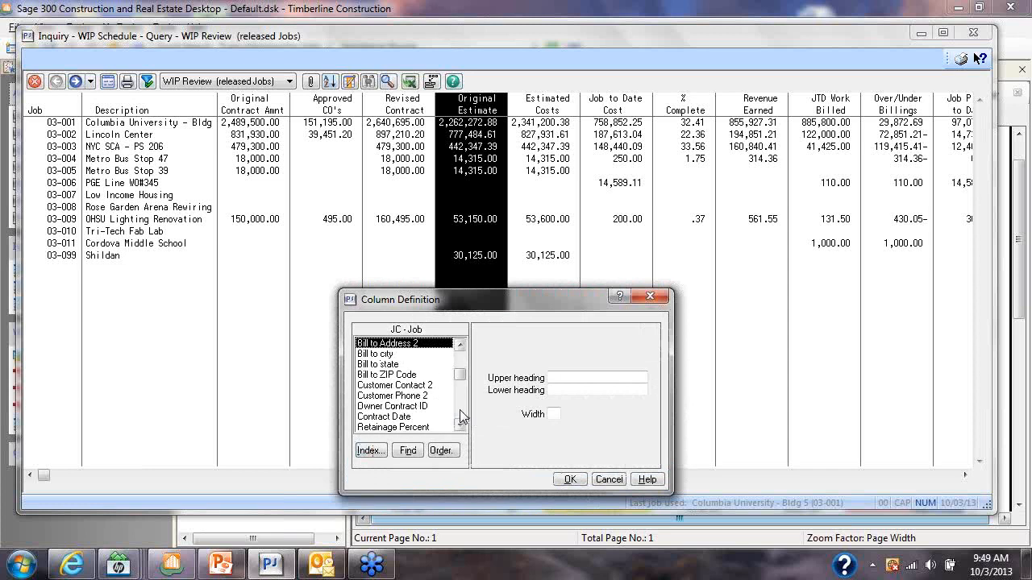
scroll(465, 417, "down", 10)
scroll(465, 418, "down", 6)
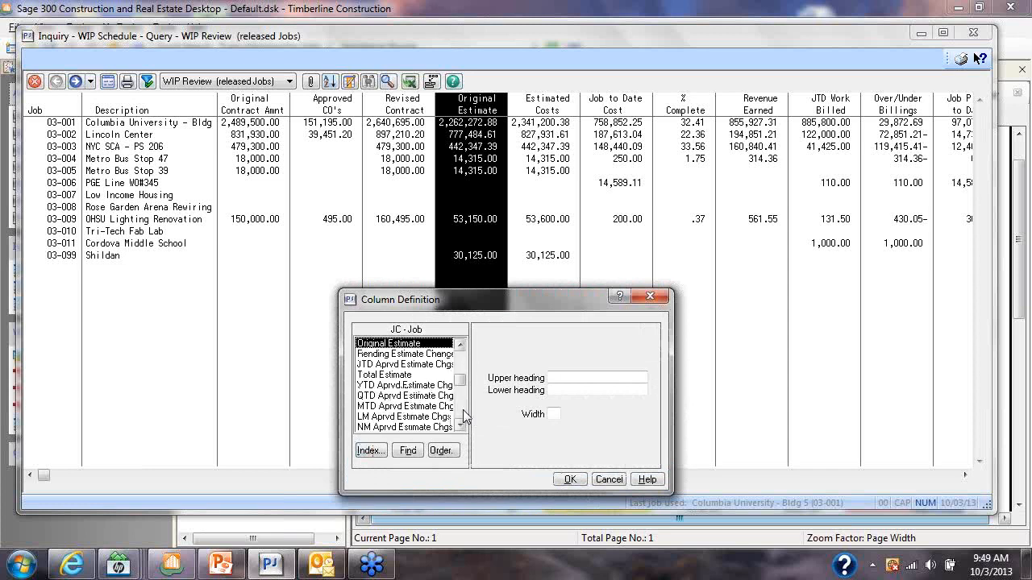
left_click(407, 364)
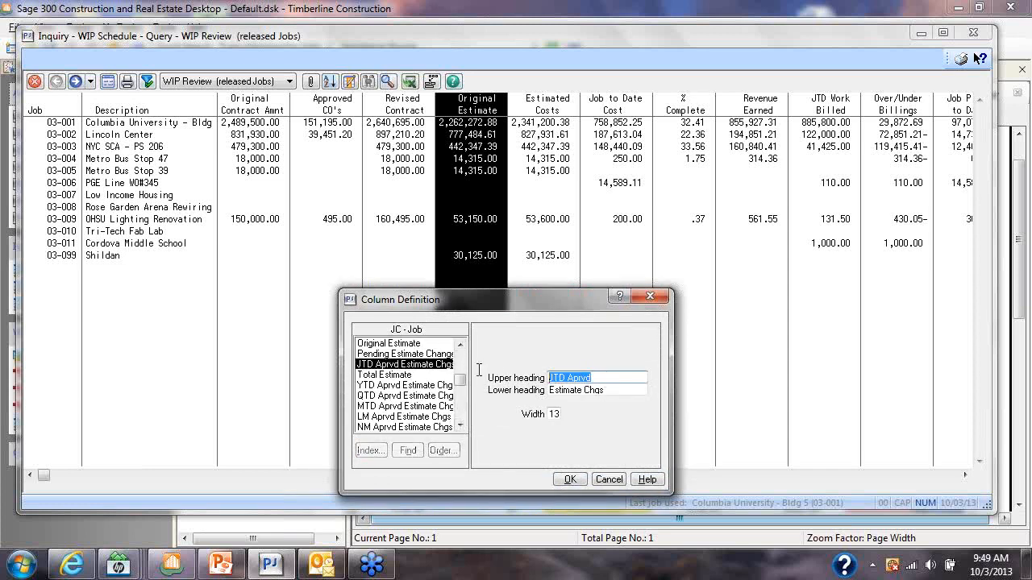
Set the estimate changes column's upper heading to Approved Estimate and lower heading to Changes, and add it to the inquiry
type("Approve")
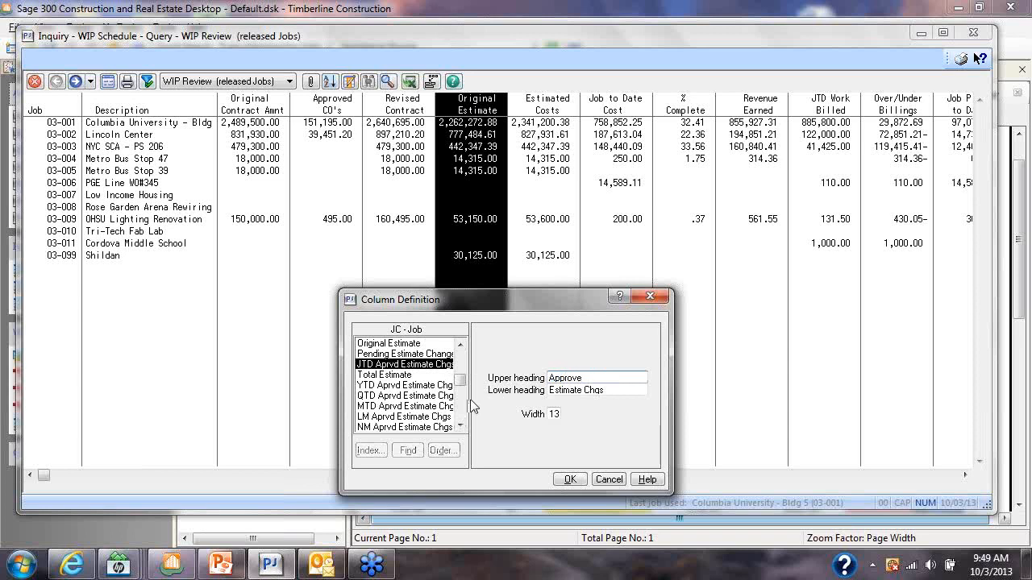
type("d Estiamte")
key("Tab")
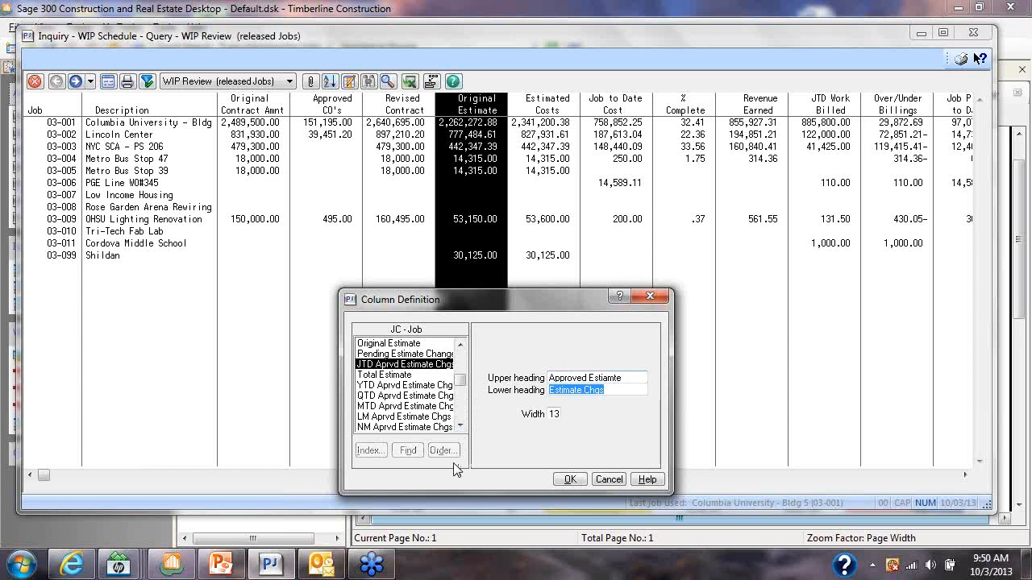
left_click_drag(602, 379, 652, 385)
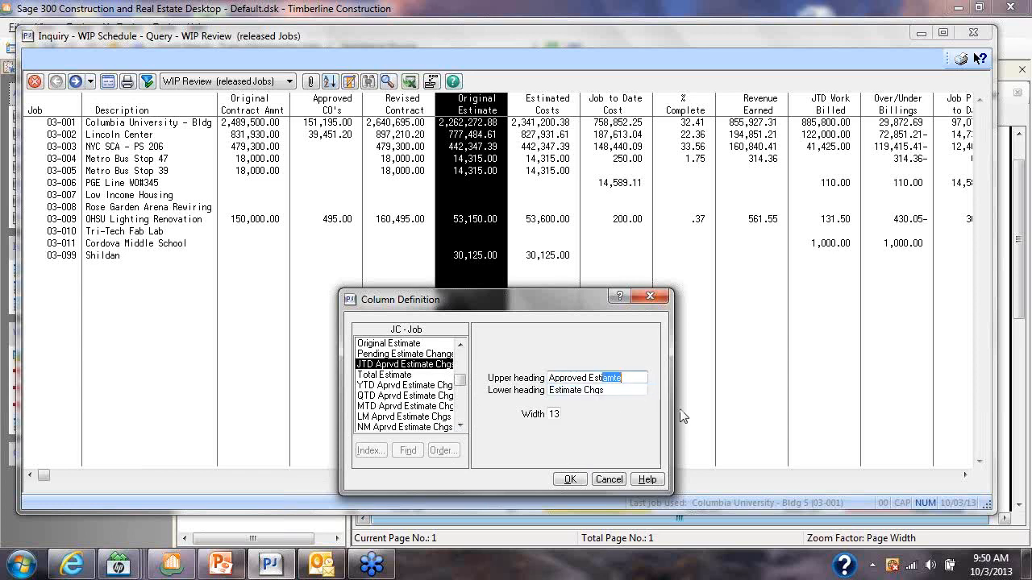
type("imate")
key("Tab")
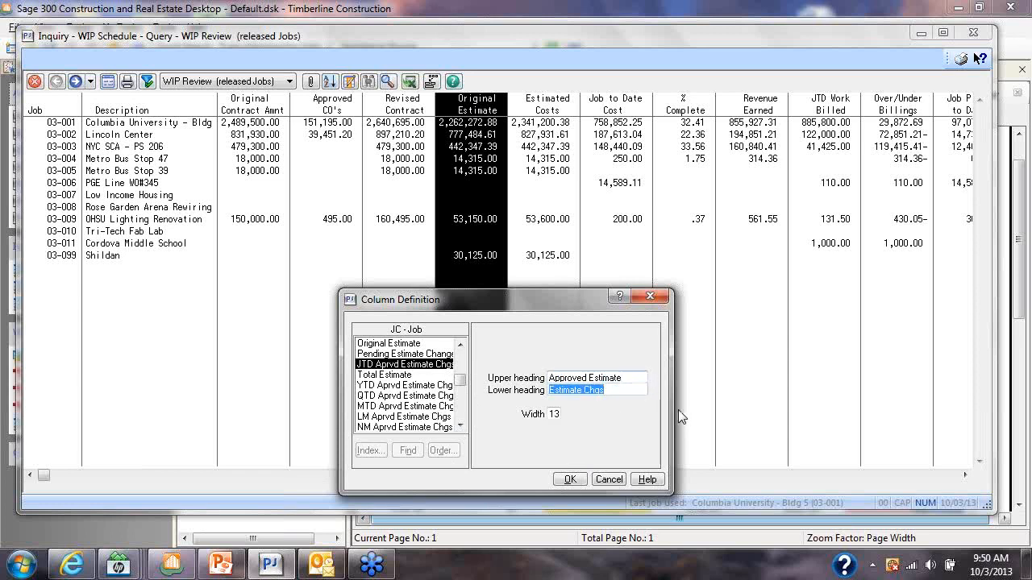
type("Changes")
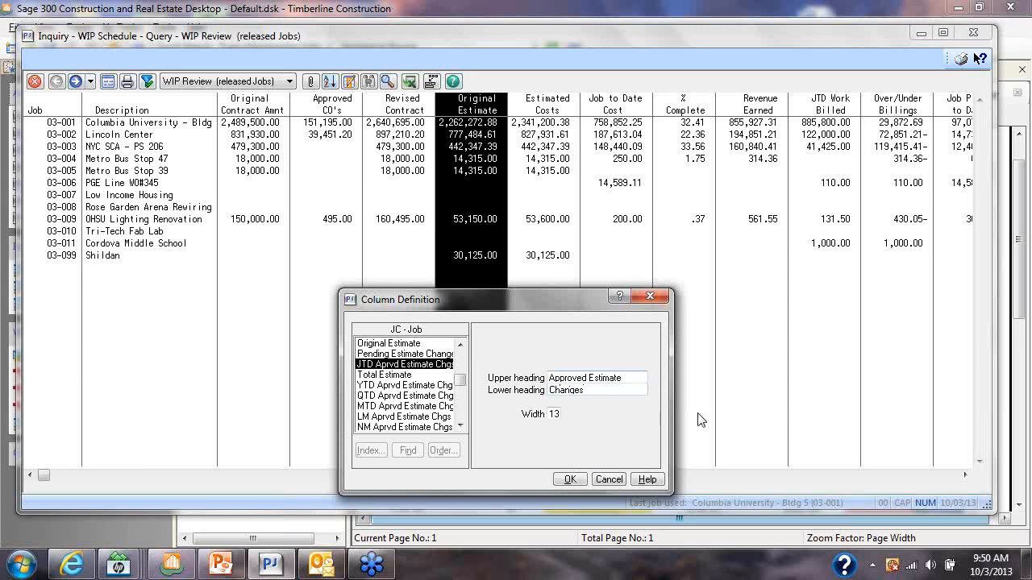
left_click(570, 480)
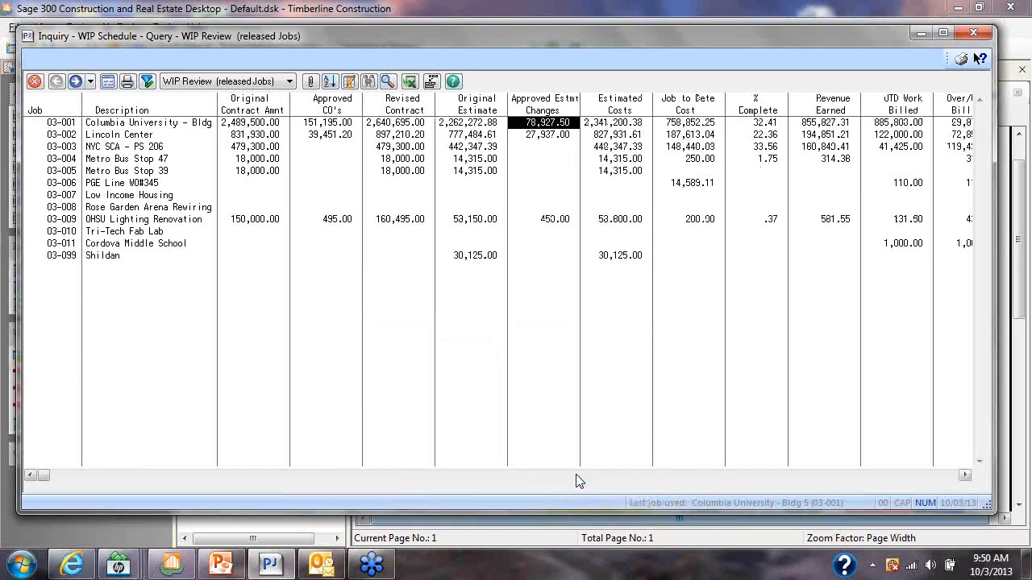
Compare job 03-001's original estimate and approved estimate changes with its estimated costs
left_click(481, 125)
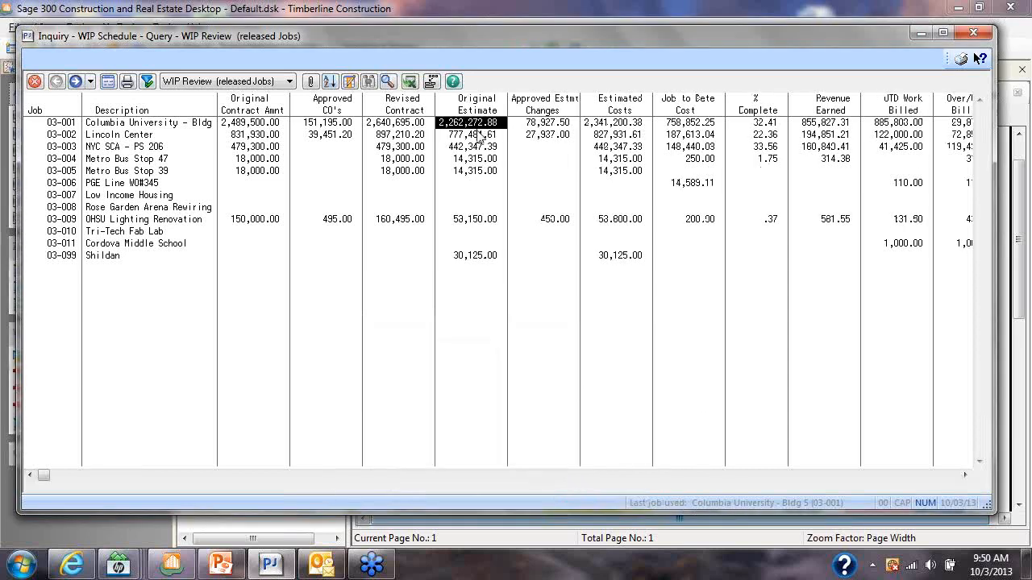
left_click(532, 125)
left_click(618, 128)
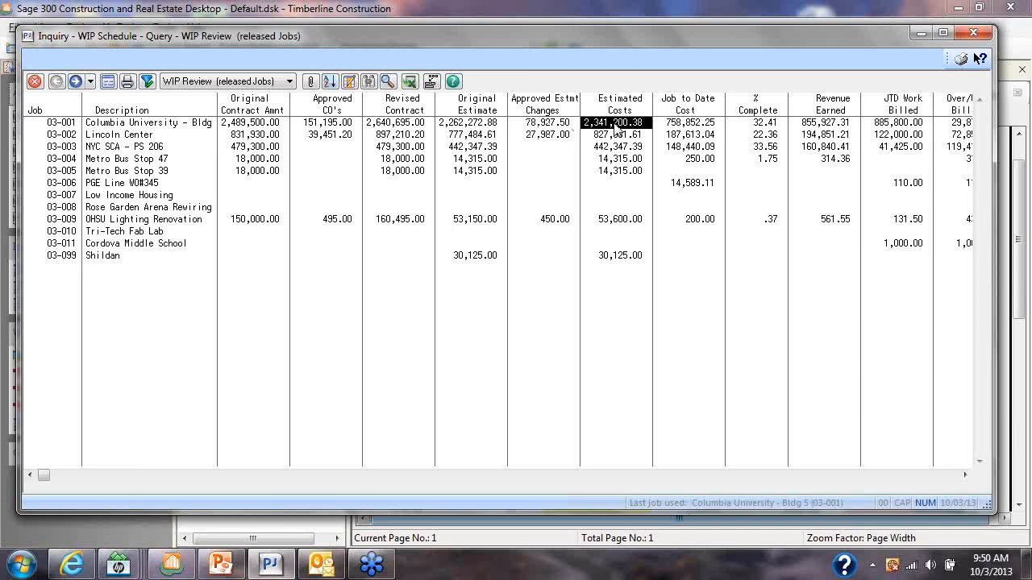
Change the Estimated Costs column's upper heading to Revised and its lower heading to Estimated Cost
double_click(613, 114)
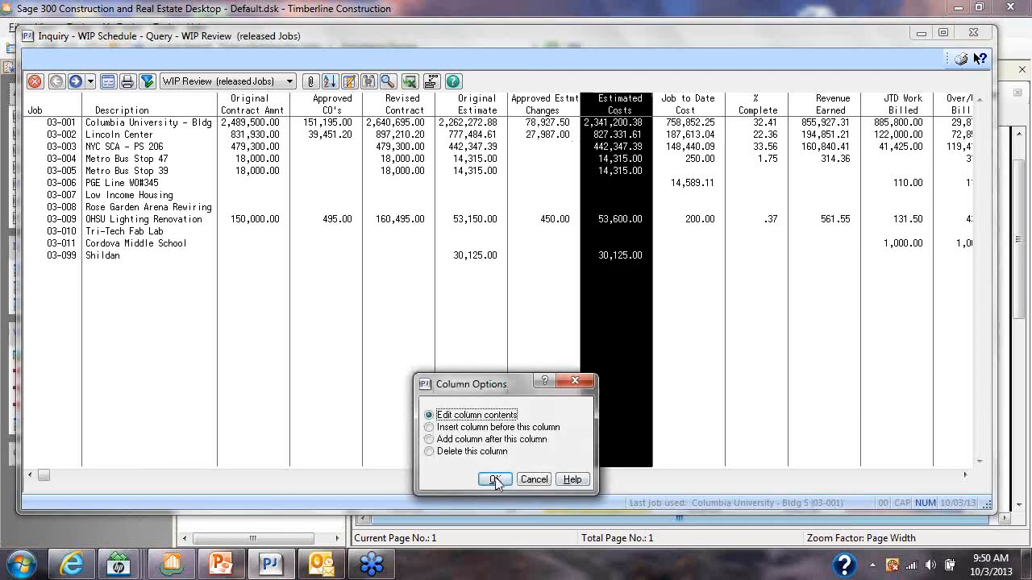
key("Return")
key("Tab")
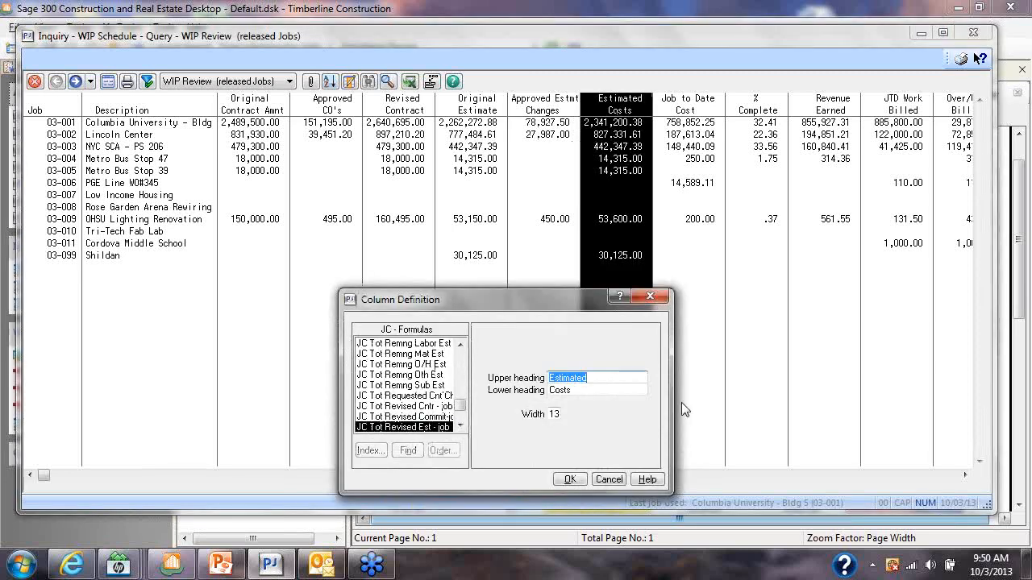
type("Revised")
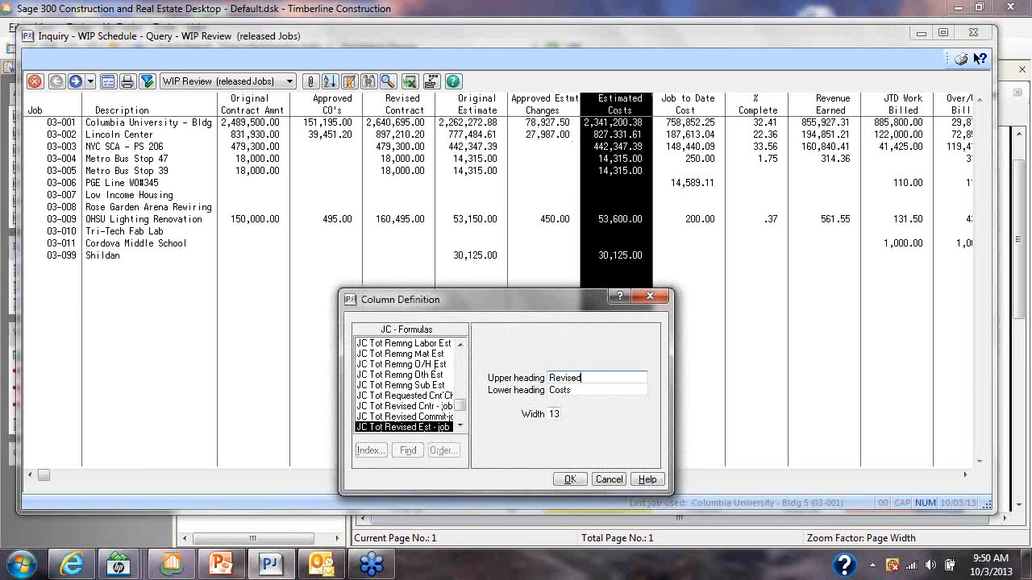
key("Tab")
type("Estimated Cosr")
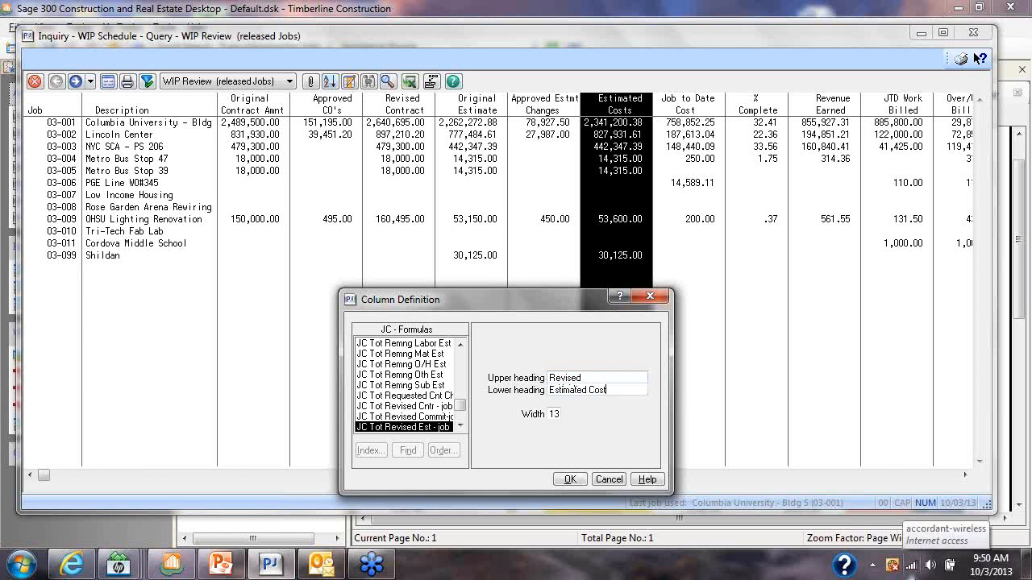
left_click(571, 480)
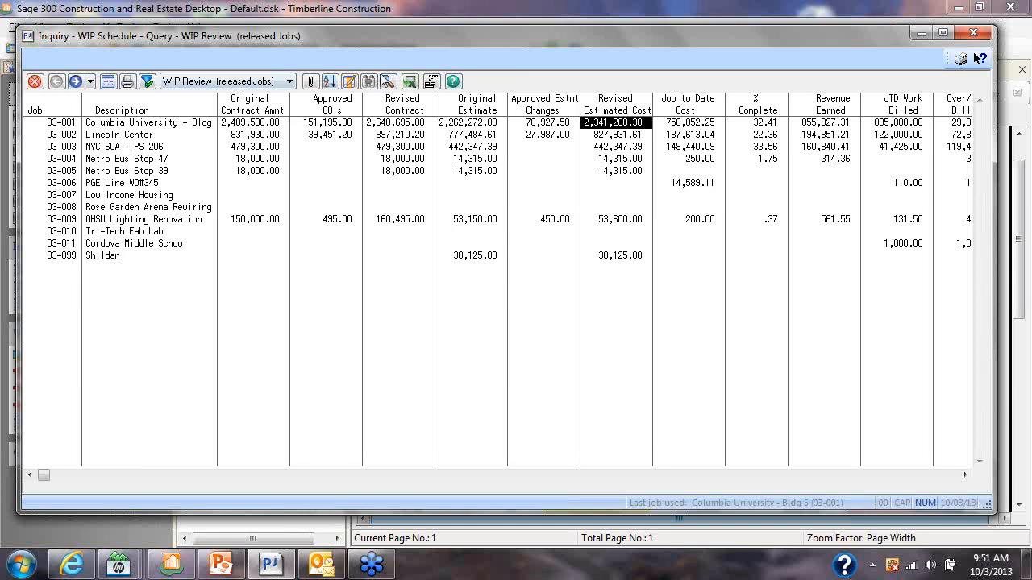
Export the WIP Review inquiry to Excel and total columns C through J in row 15 with AutoSum
left_click(411, 82)
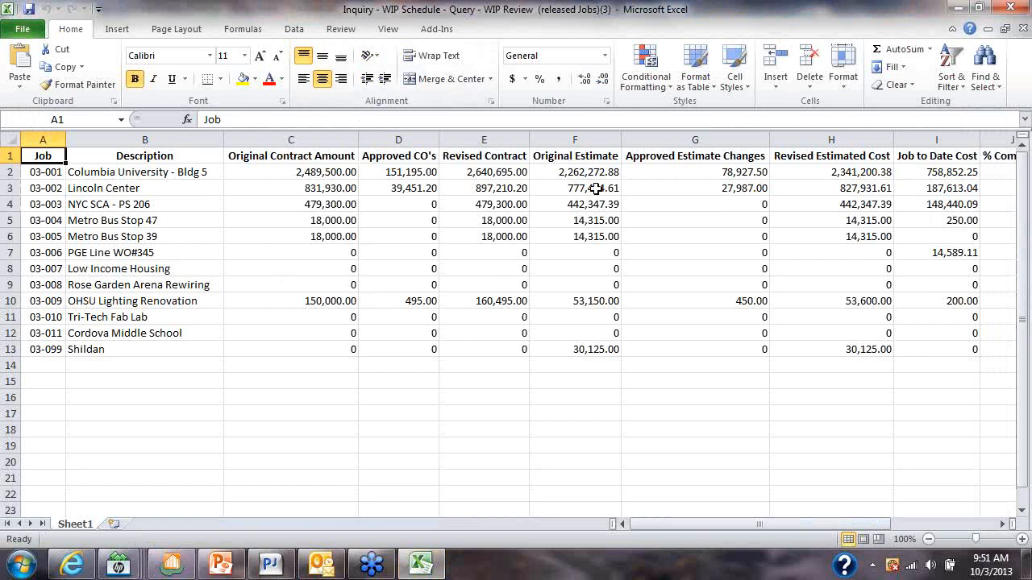
left_click_drag(338, 172, 993, 385)
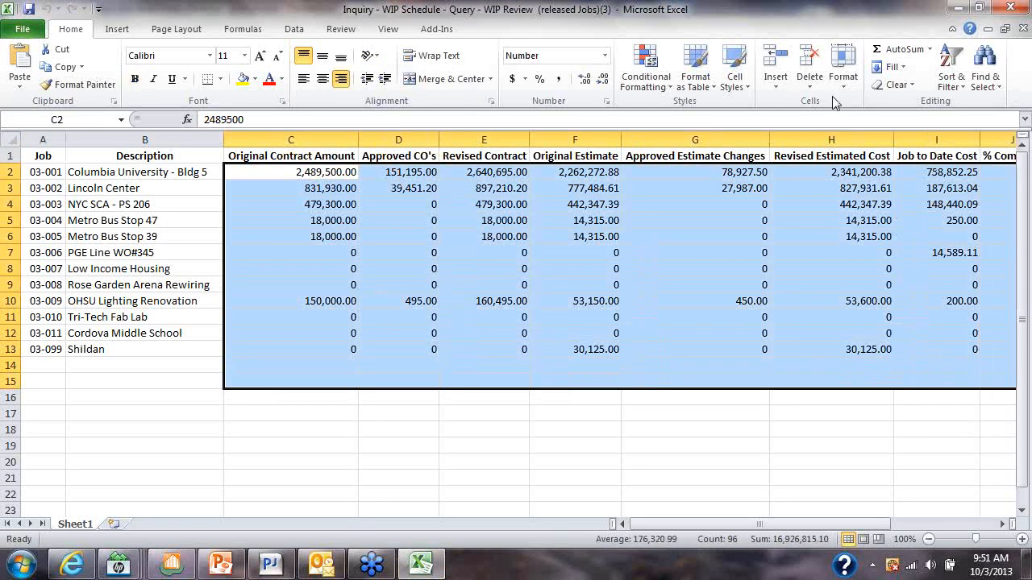
left_click(897, 49)
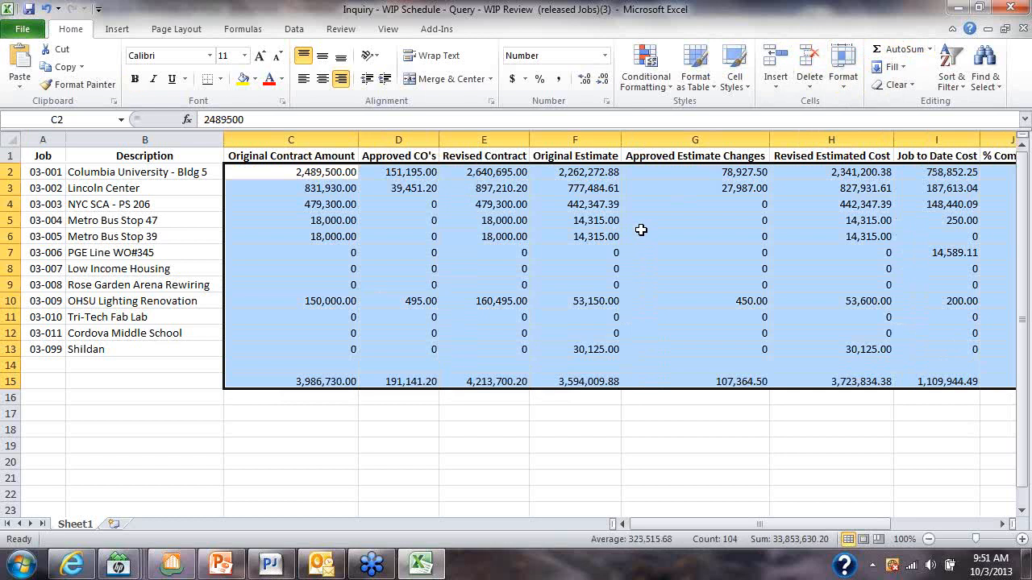
left_click(351, 177)
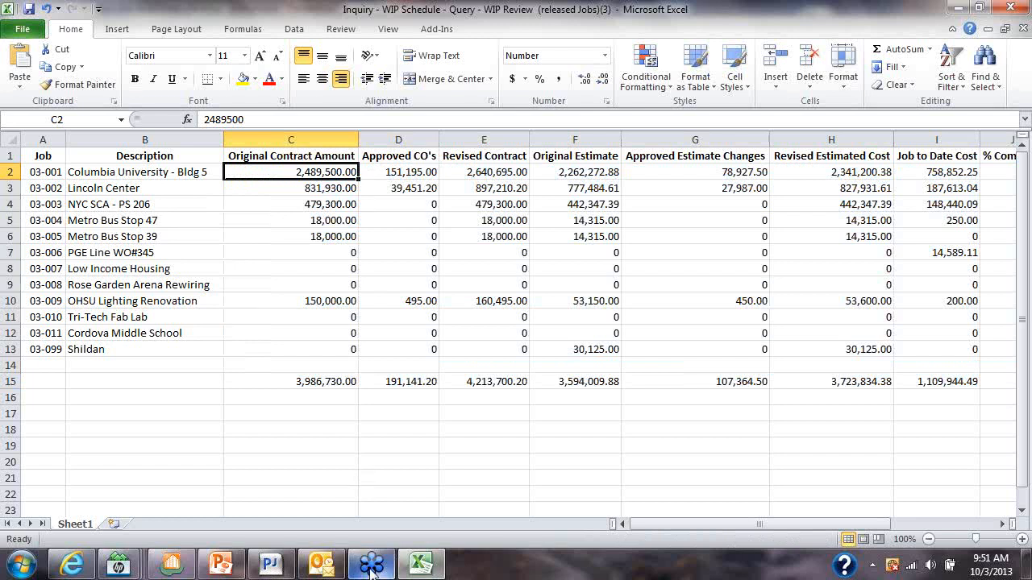
Dismiss the Windows color scheme message and switch to the Sage 300 Construction and Real Estate desktop
mouse_move(237, 571)
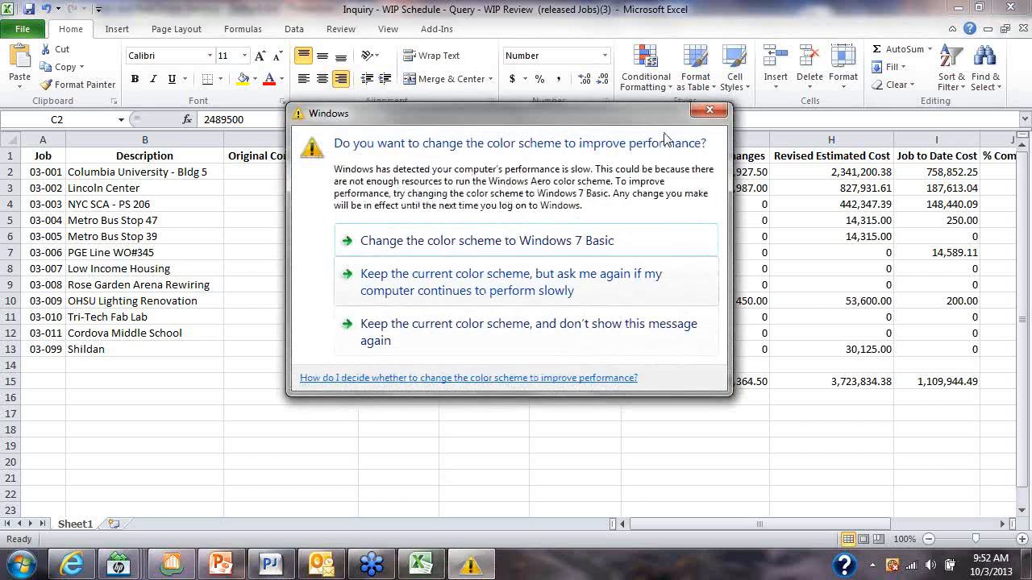
left_click(709, 113)
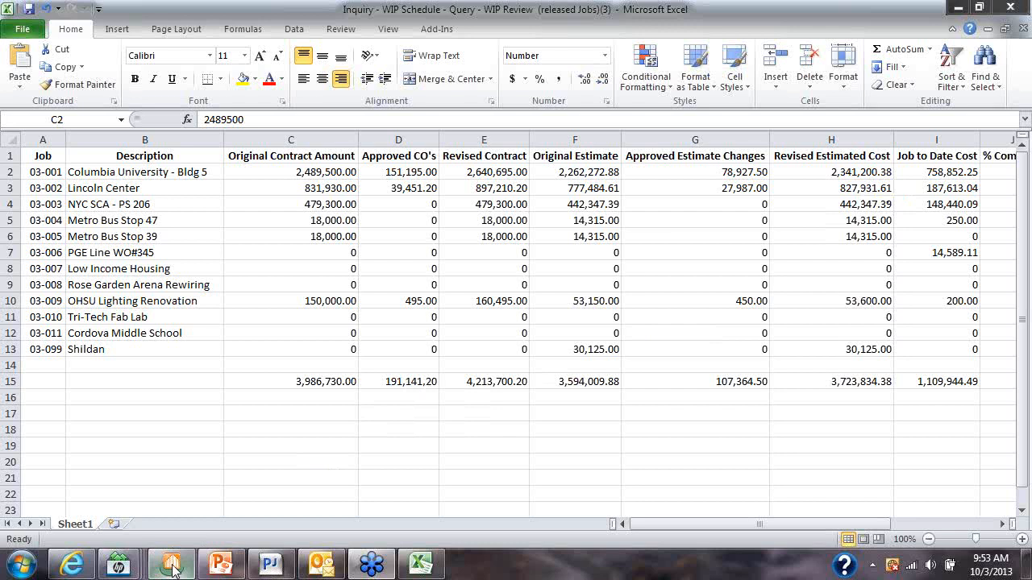
mouse_move(172, 566)
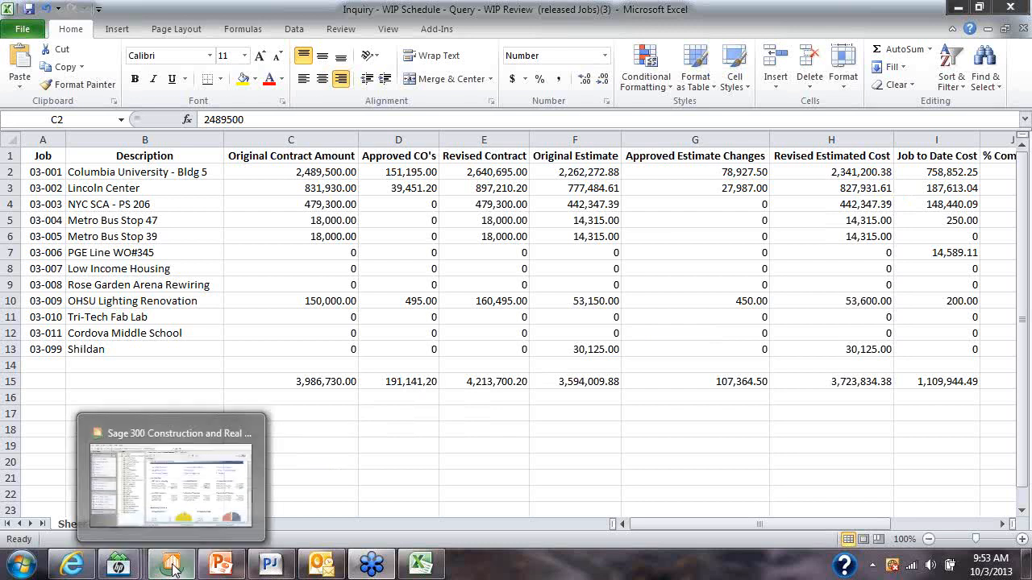
left_click(172, 567)
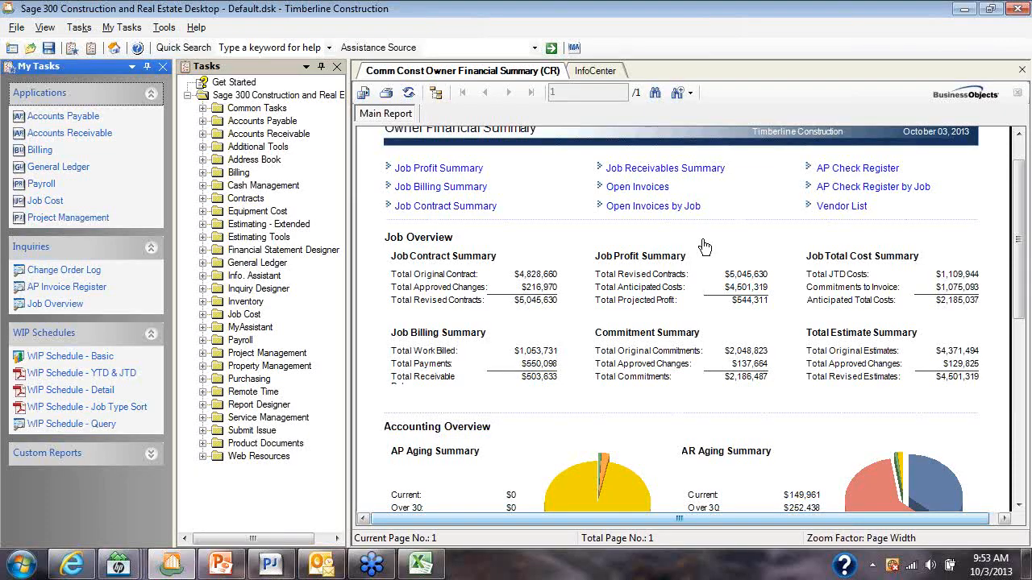